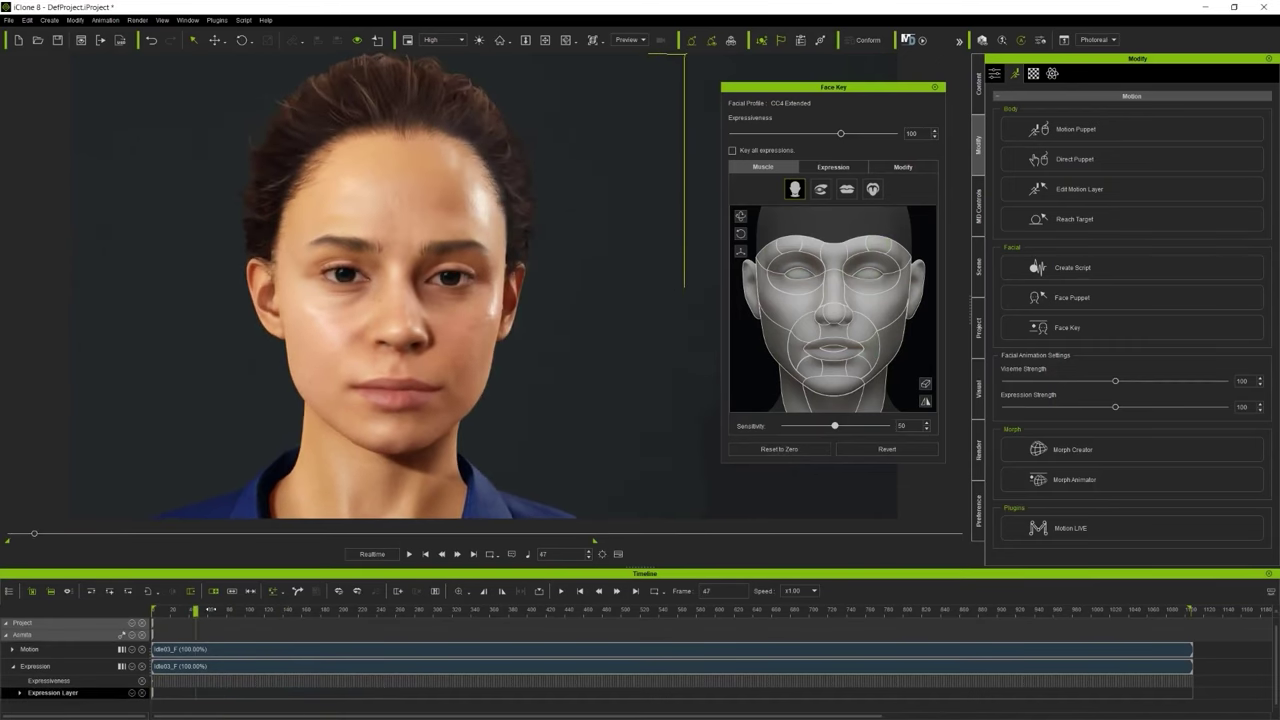
Key Happy expressions on the actress's expression layer, including at frame 303, and scrub back to review.
left_click(833, 167)
left_click(805, 220)
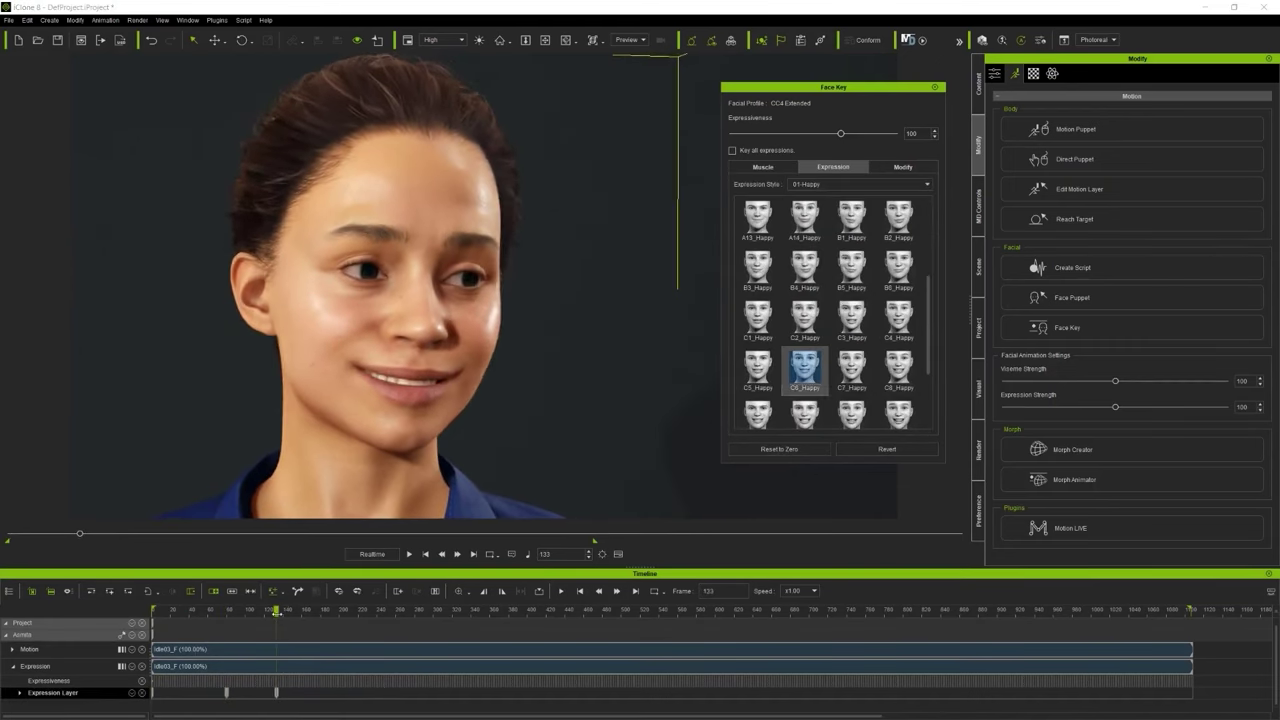
left_click(434, 685)
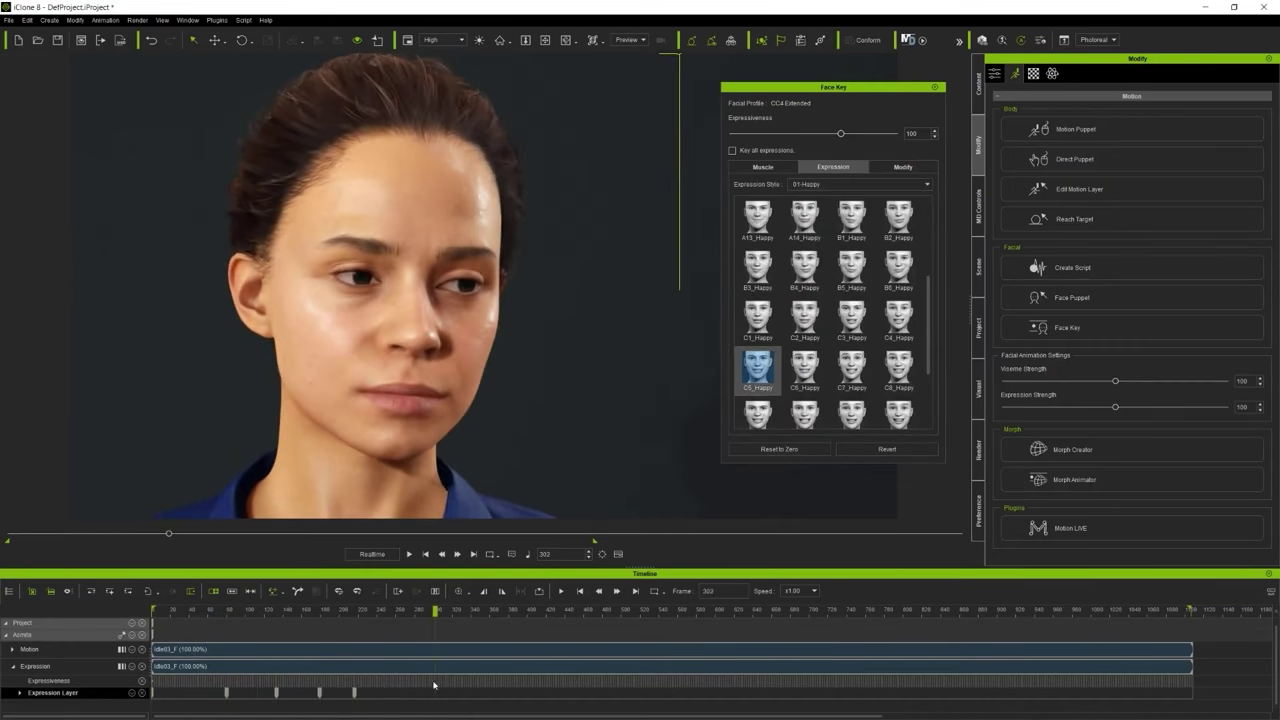
left_click(797, 449)
left_click(763, 167)
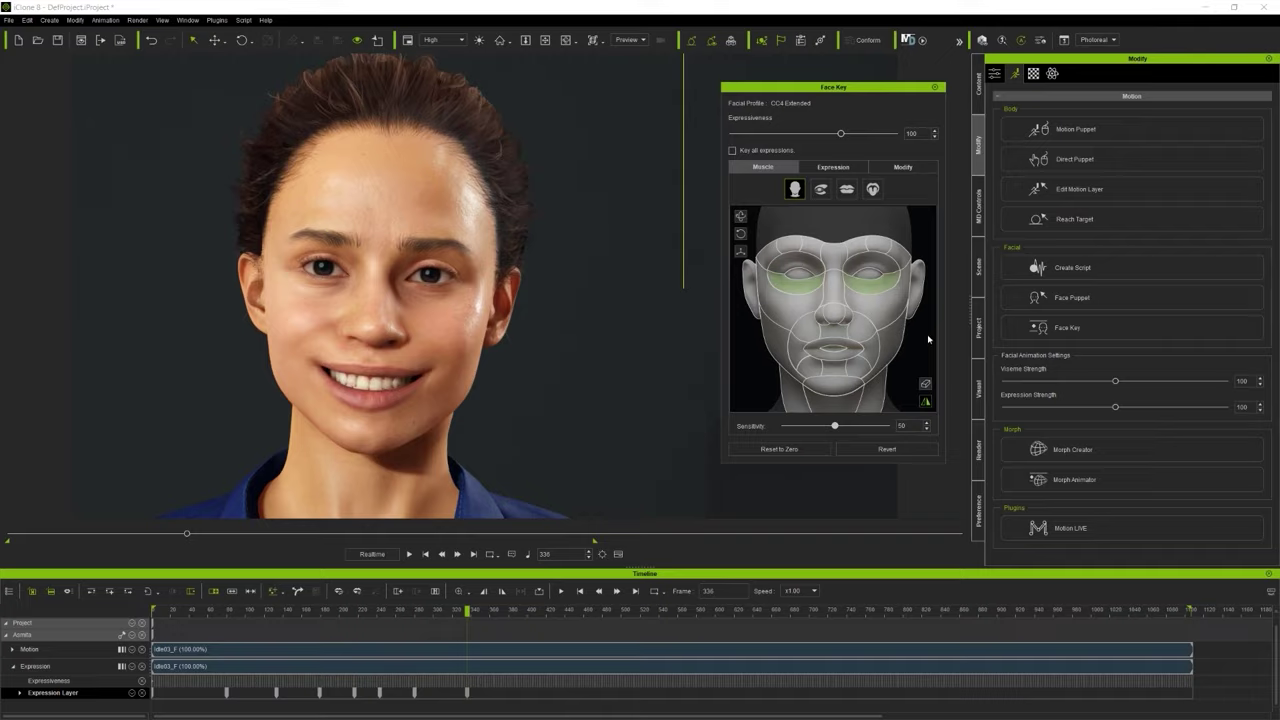
left_click_drag(467, 610, 462, 599)
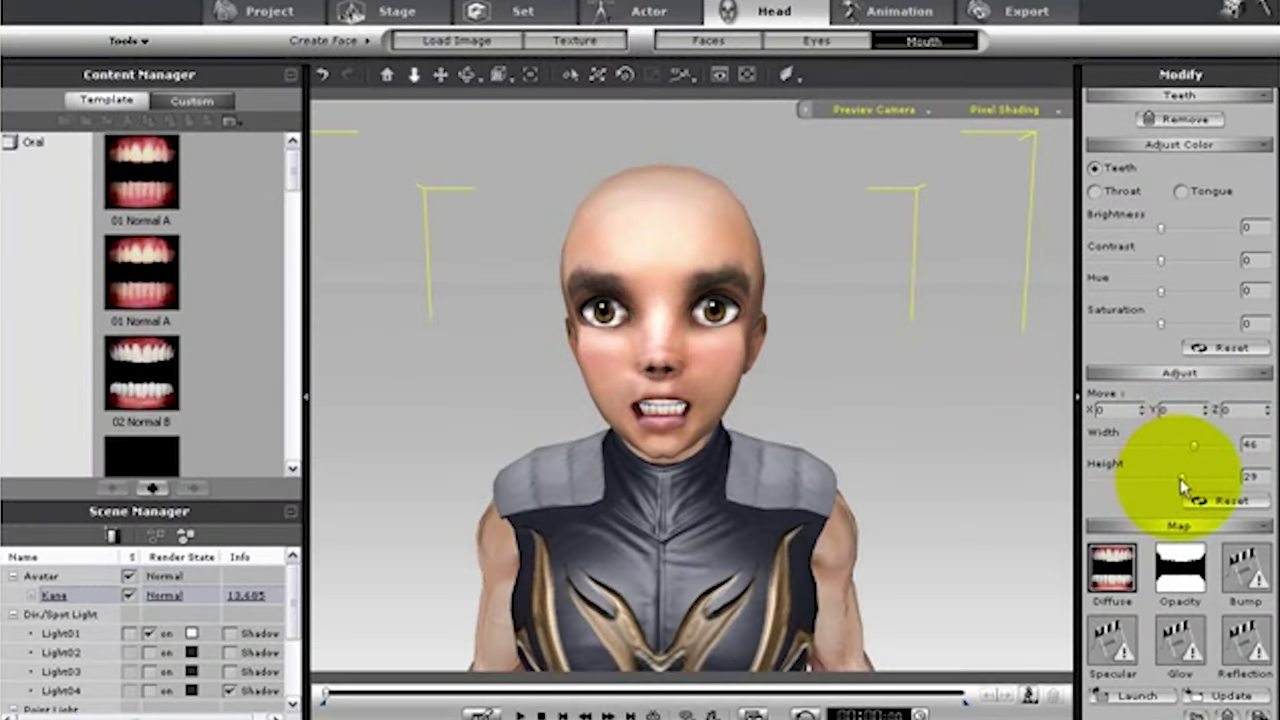
Raise the character's Teeth Height, checking the mouth from the side.
left_click_drag(1177, 480, 1182, 478)
right_click_drag(1003, 439, 955, 425)
right_click_drag(916, 374, 957, 394)
Apply a cartoon eye template, then play the scene and orbit around Kong's tower path.
left_click(816, 41)
left_click_drag(292, 162, 300, 429)
double_click(148, 240)
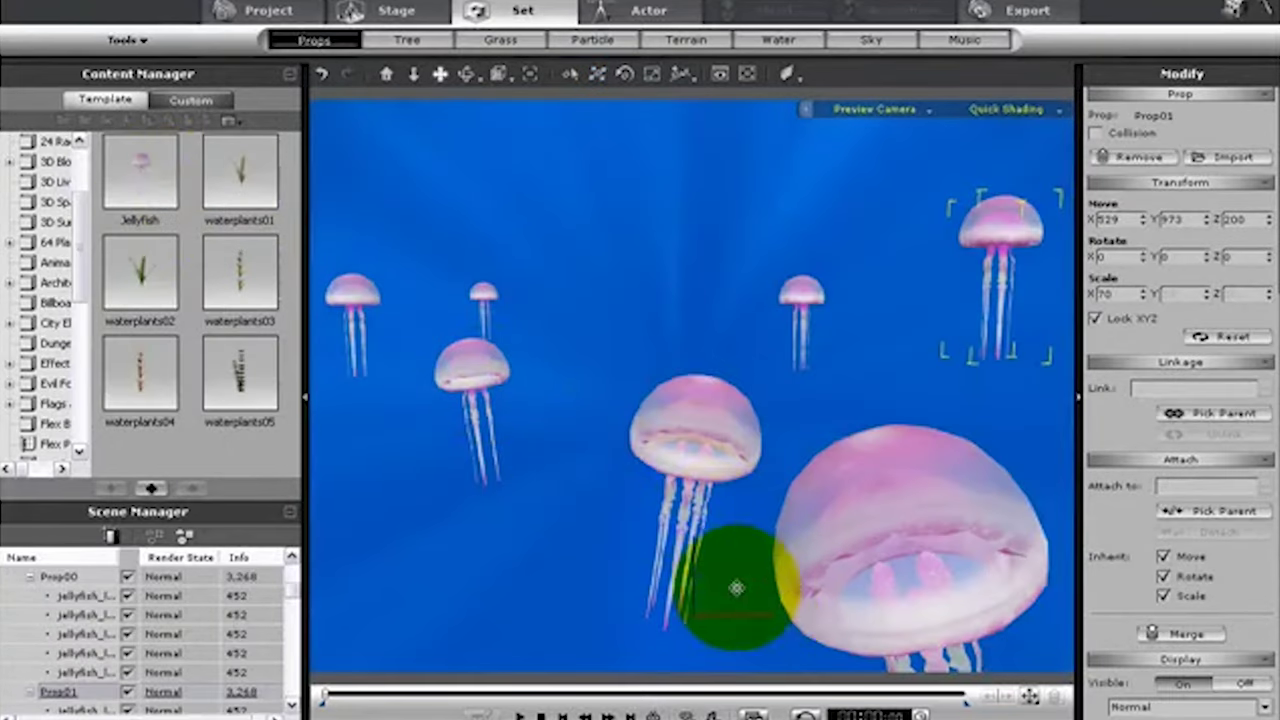
key("space")
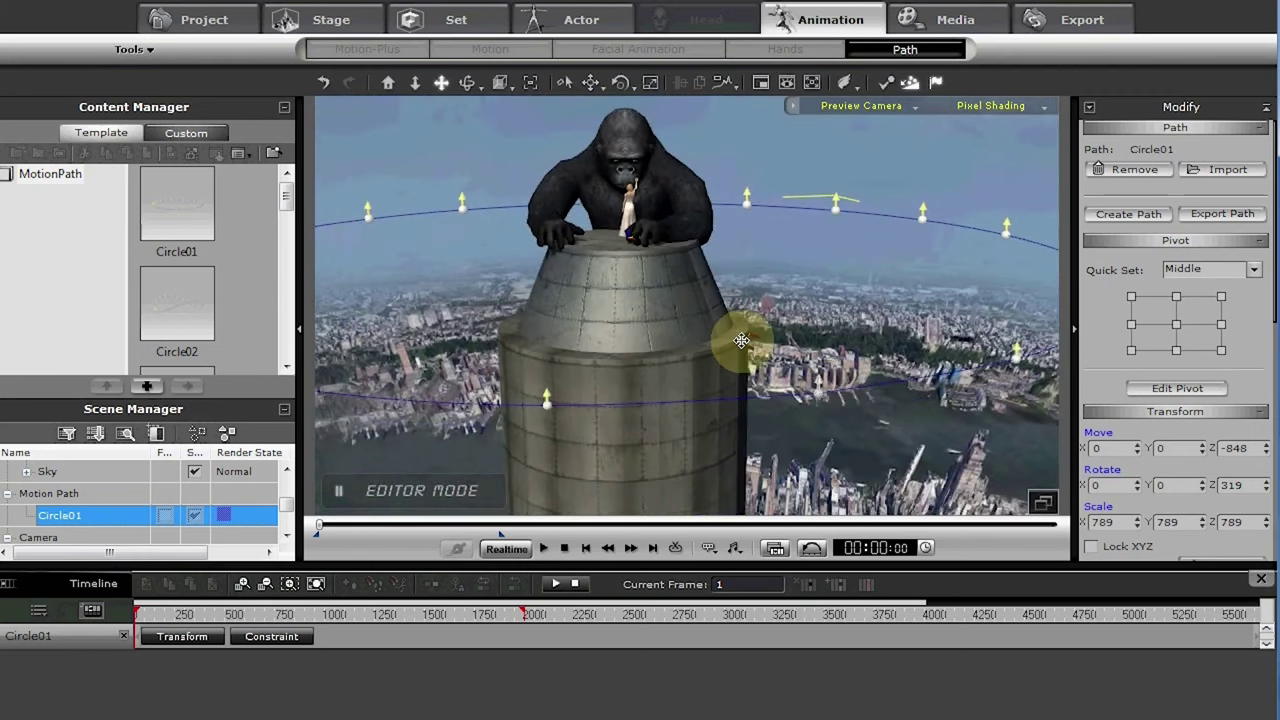
left_click_drag(790, 360, 627, 334)
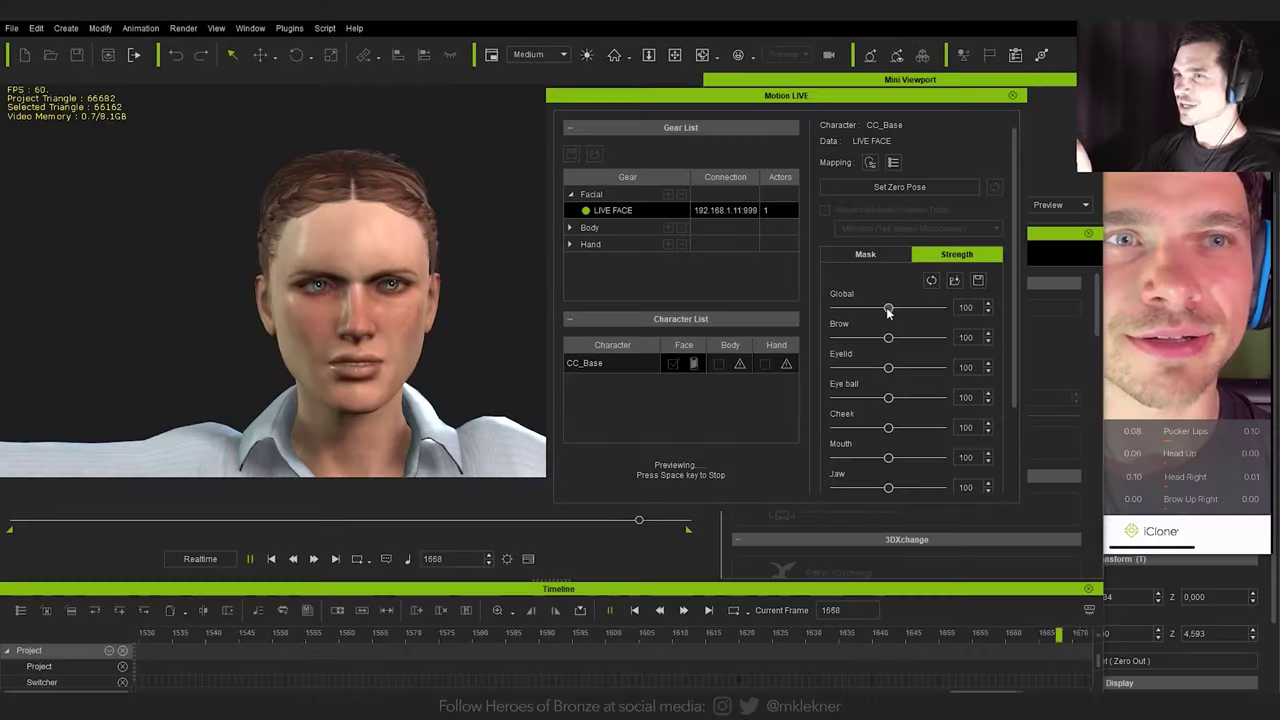
Lower the LIVE FACE global strength to 26 and set the FBX preset to Blender.
left_click_drag(888, 312, 848, 311)
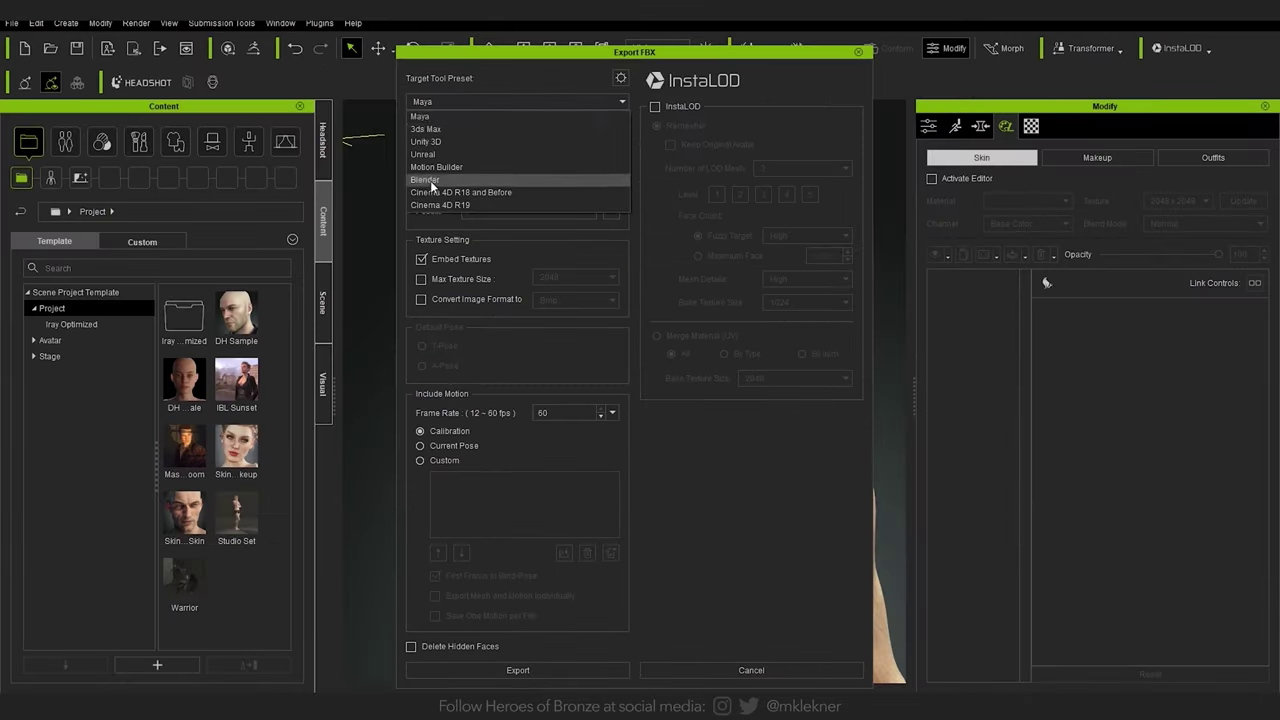
left_click(431, 180)
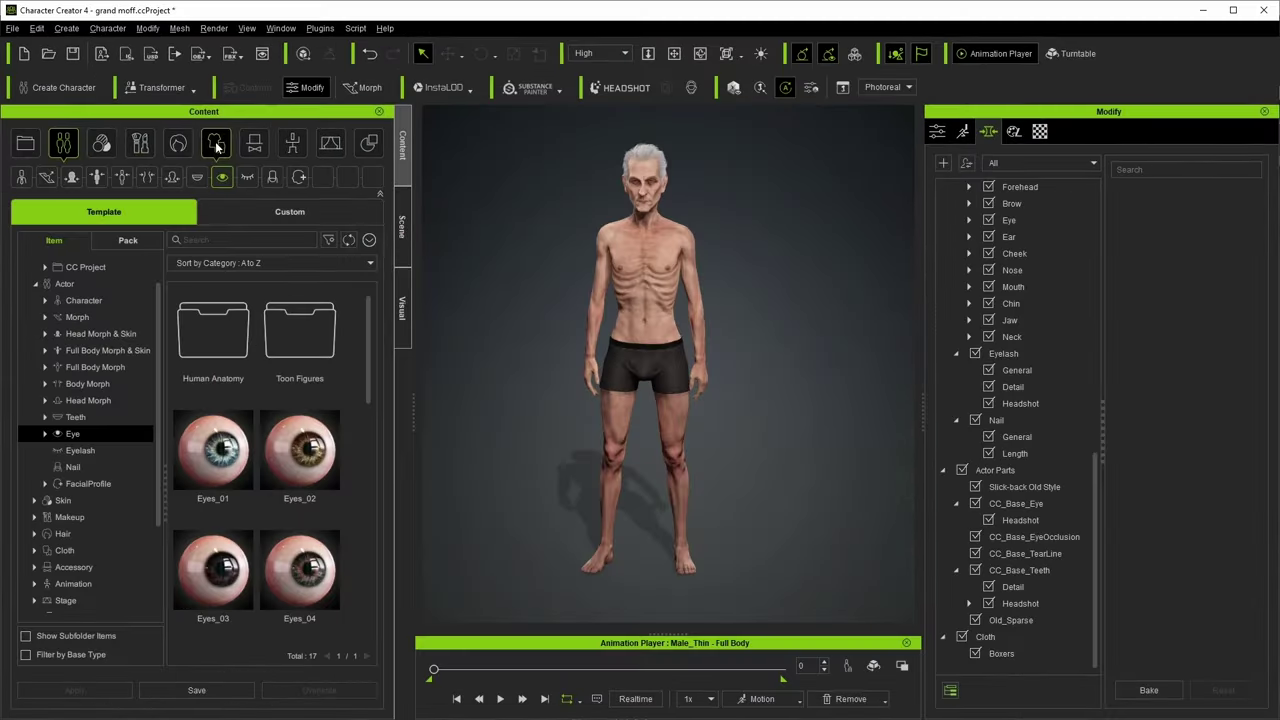
Dress the old man in Basic T-shirts, Slim Jeans_A3 and Slim trench coat_A2.
left_click(64, 477)
double_click(311, 340)
scroll(352, 455, "down", 3)
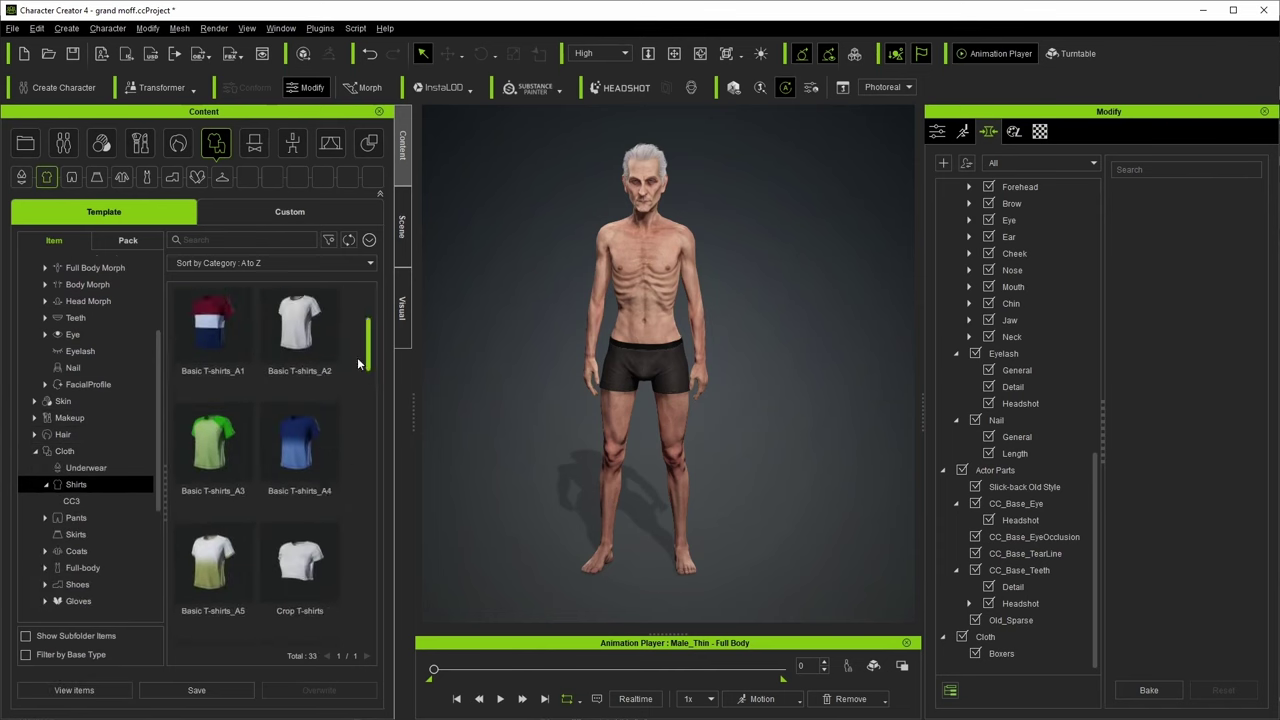
scroll(363, 382, "up", 3)
double_click(300, 335)
left_click(75, 518)
scroll(320, 587, "down", 5)
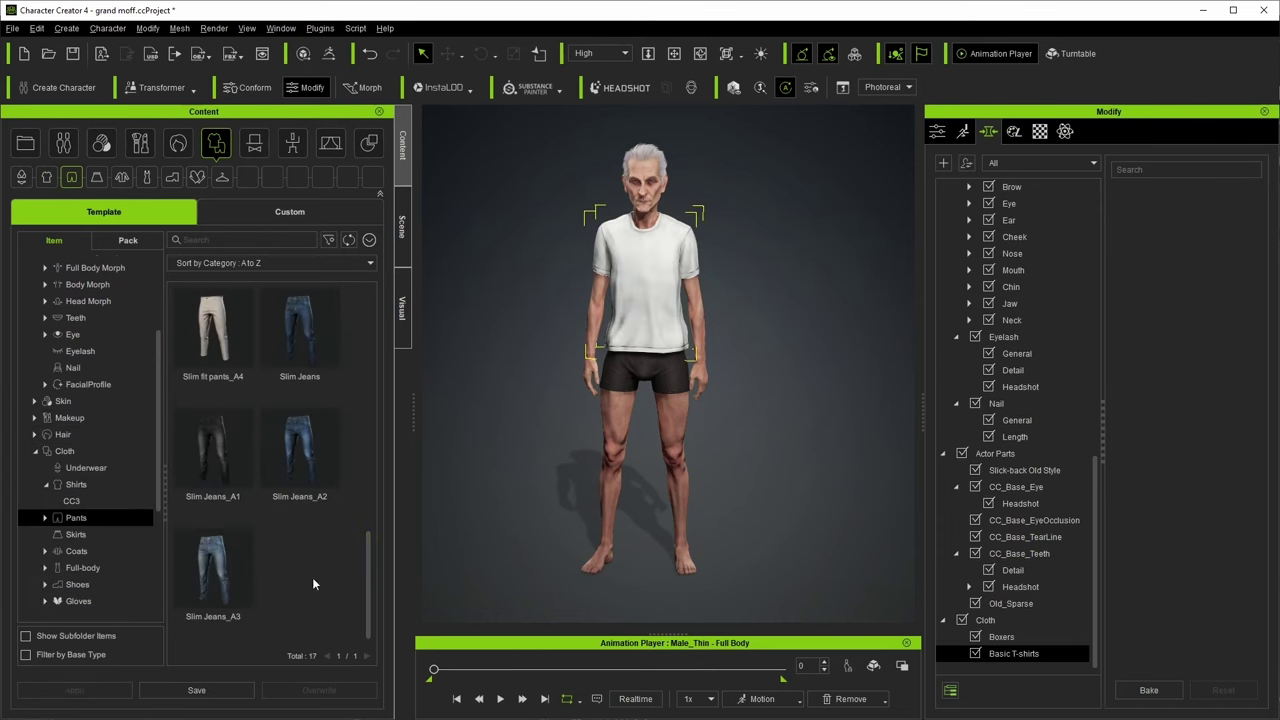
double_click(230, 580)
left_click(76, 551)
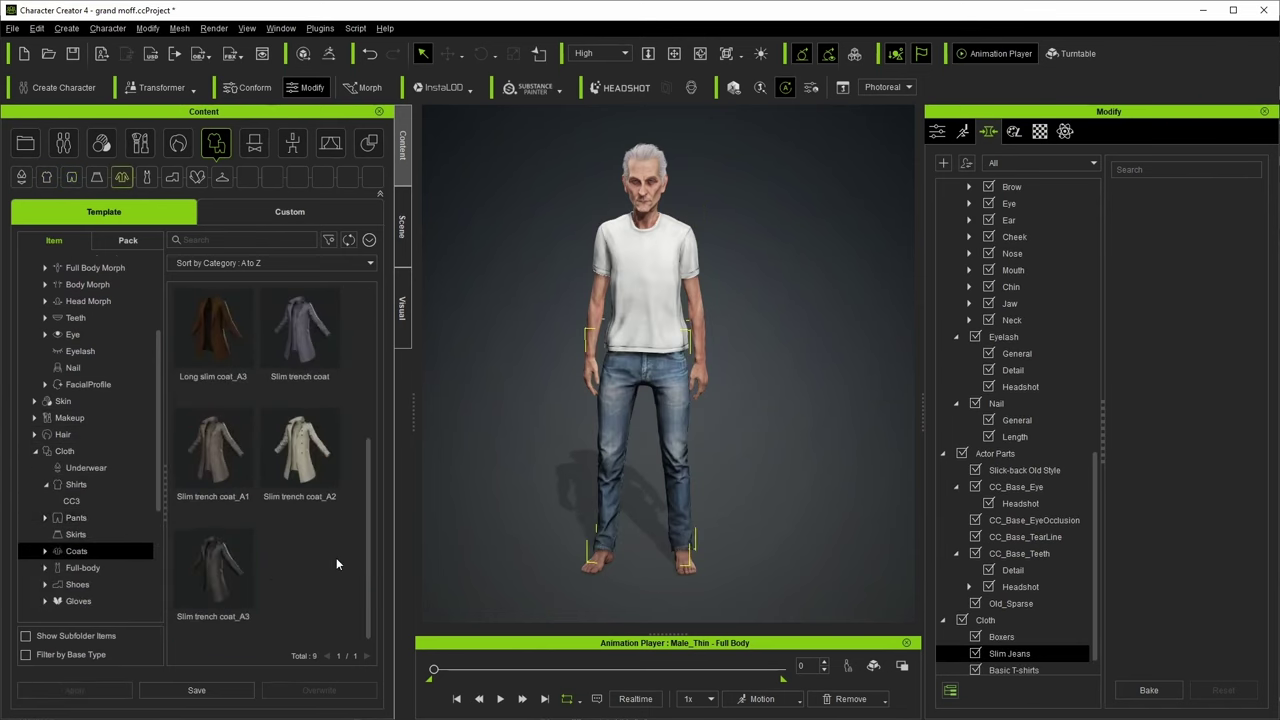
double_click(300, 455)
left_click(623, 671)
Enable PhysX on the trench coat at frame 937 and play the animation to simulate it.
left_click_drag(623, 676, 643, 676)
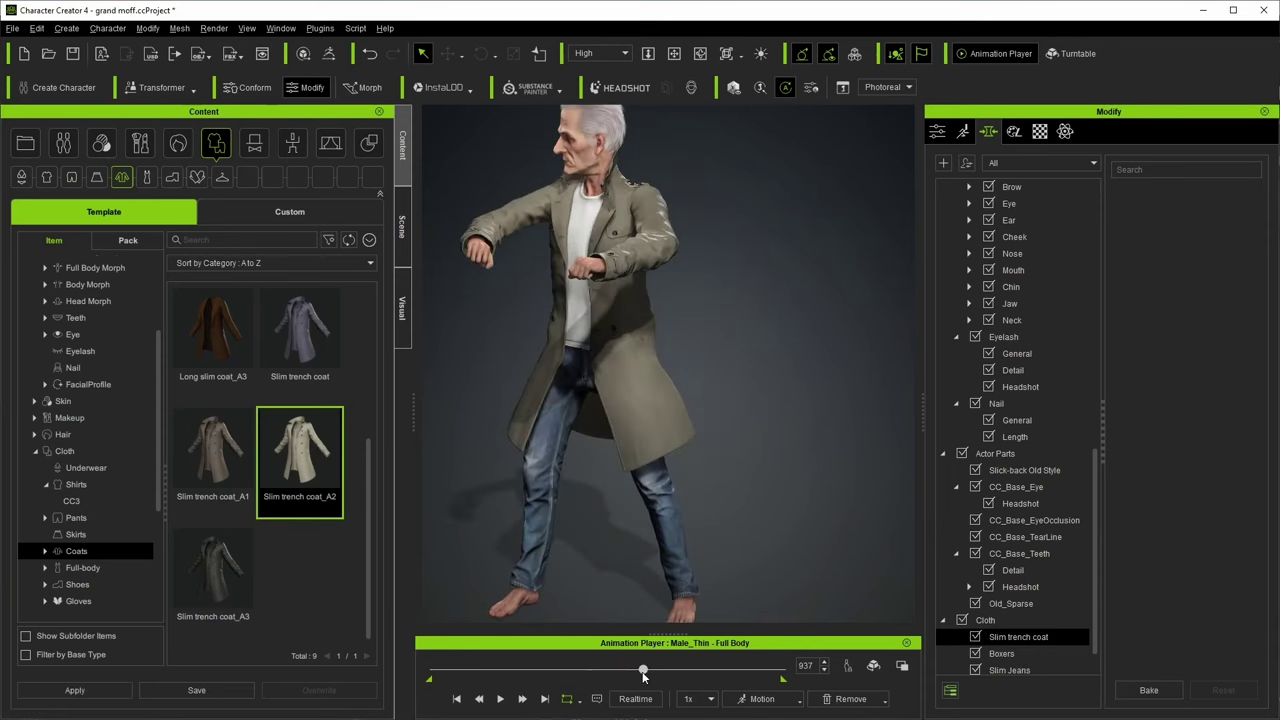
left_click(921, 54)
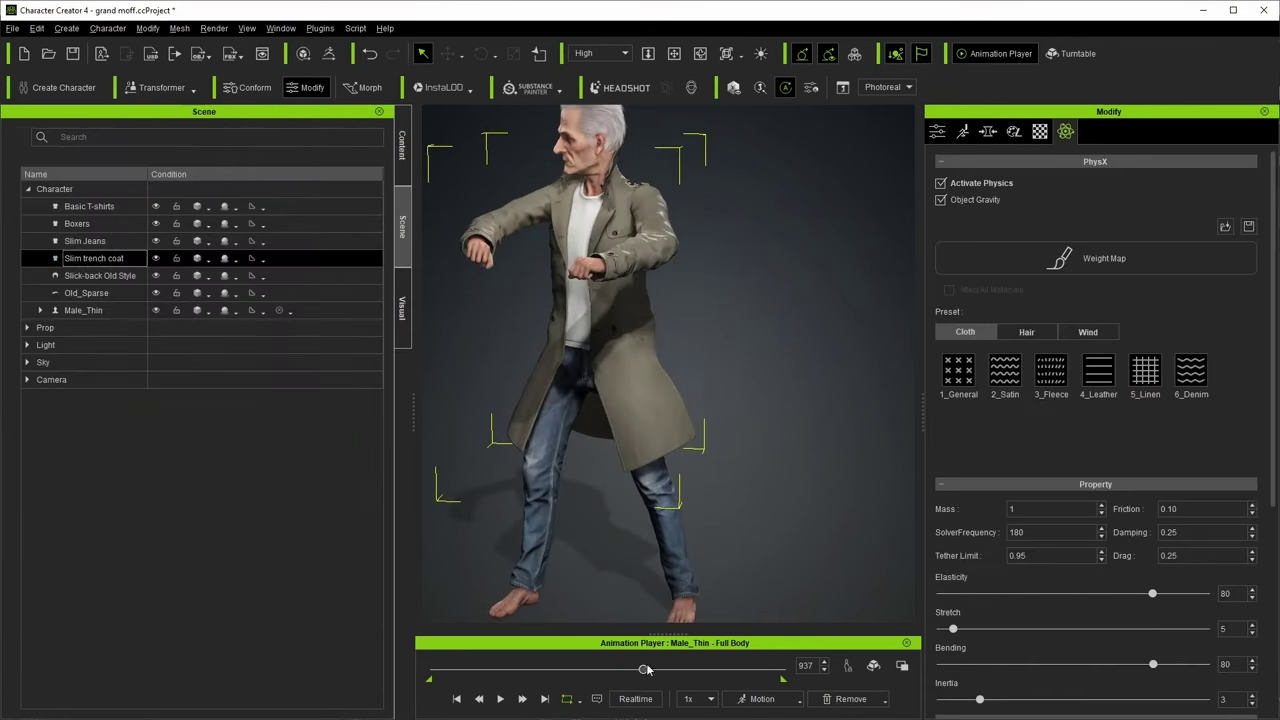
key("space")
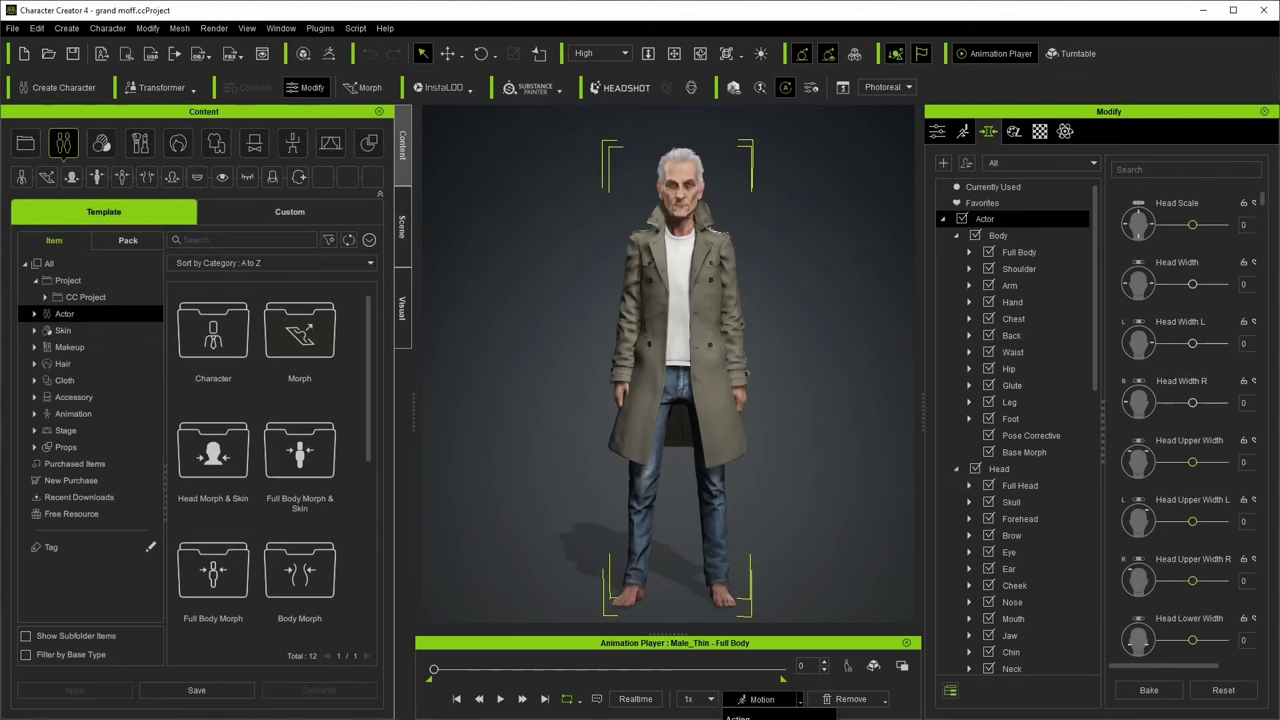
left_click(740, 716)
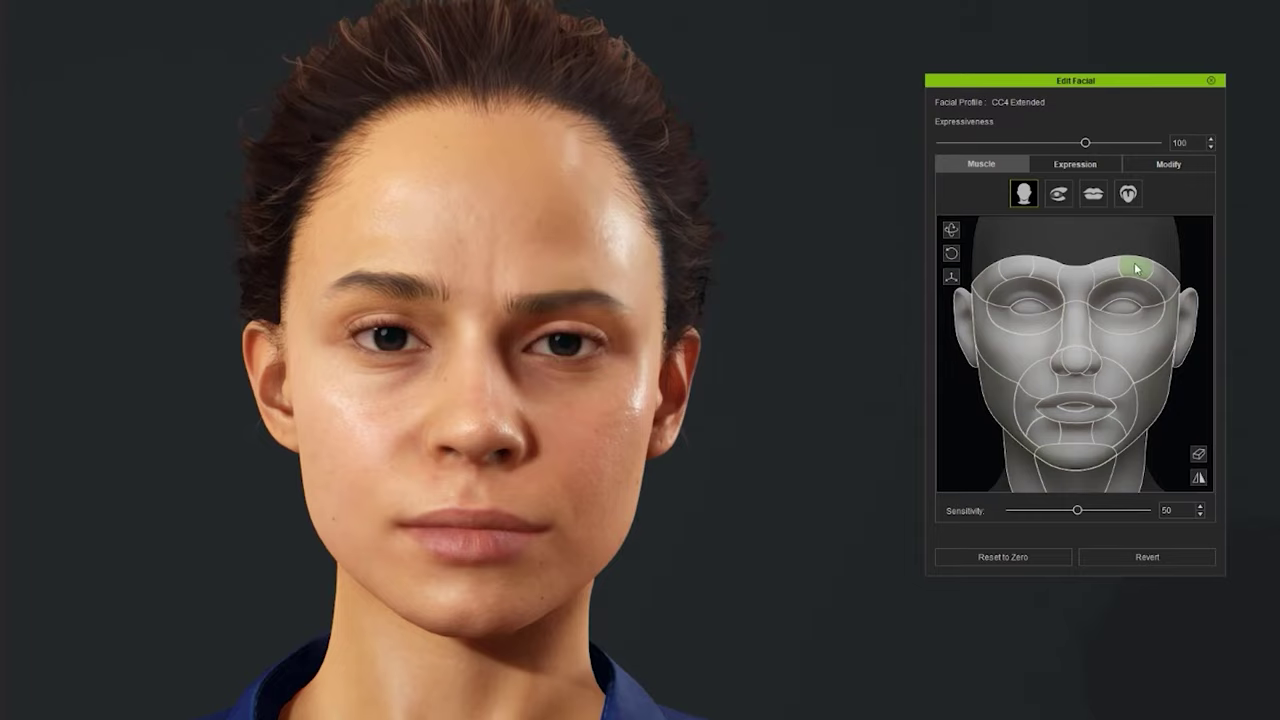
With Mirror enabled, furrow the brows and close one eye on the muscle map.
left_click_drag(1134, 271, 1141, 273)
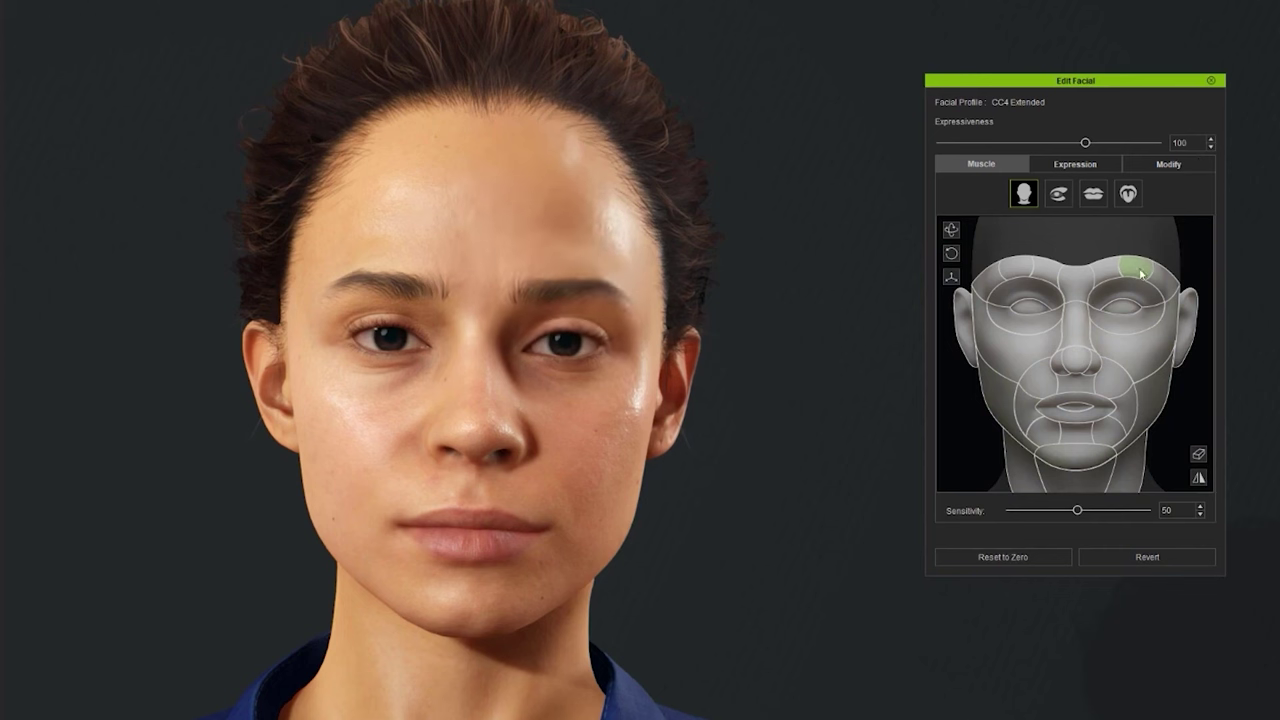
left_click(1199, 479)
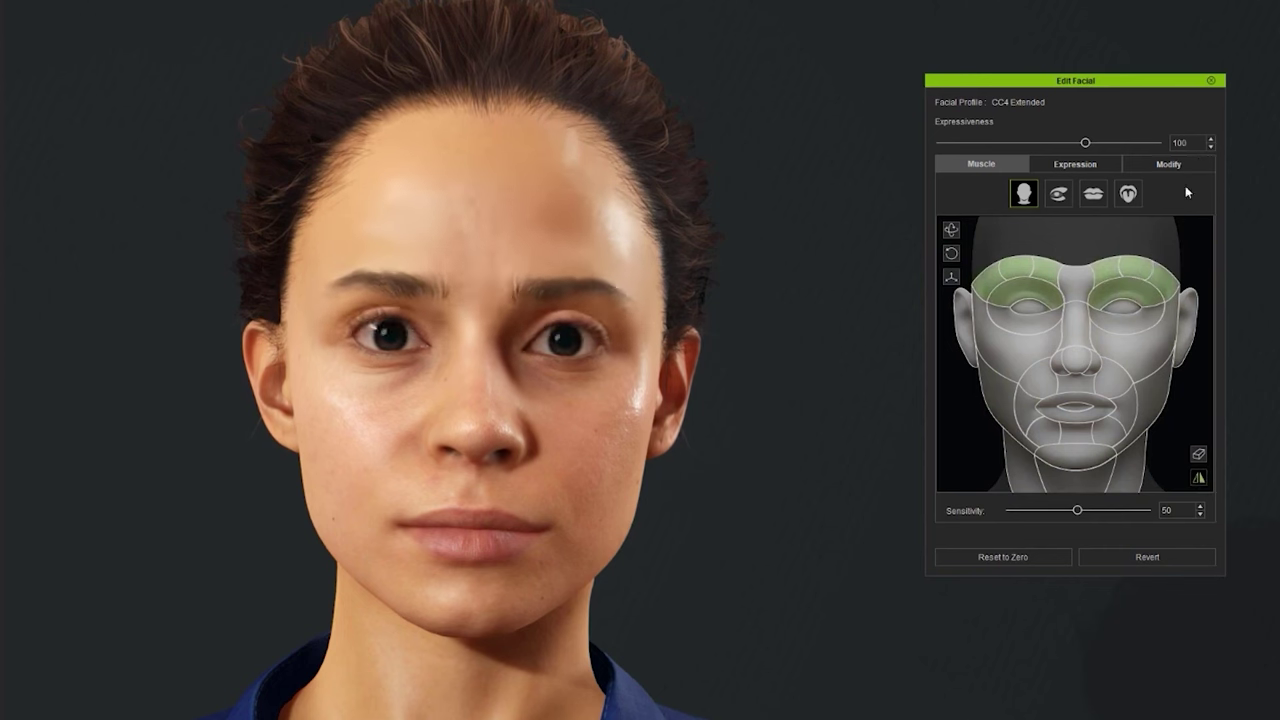
left_click_drag(1127, 282, 1126, 295)
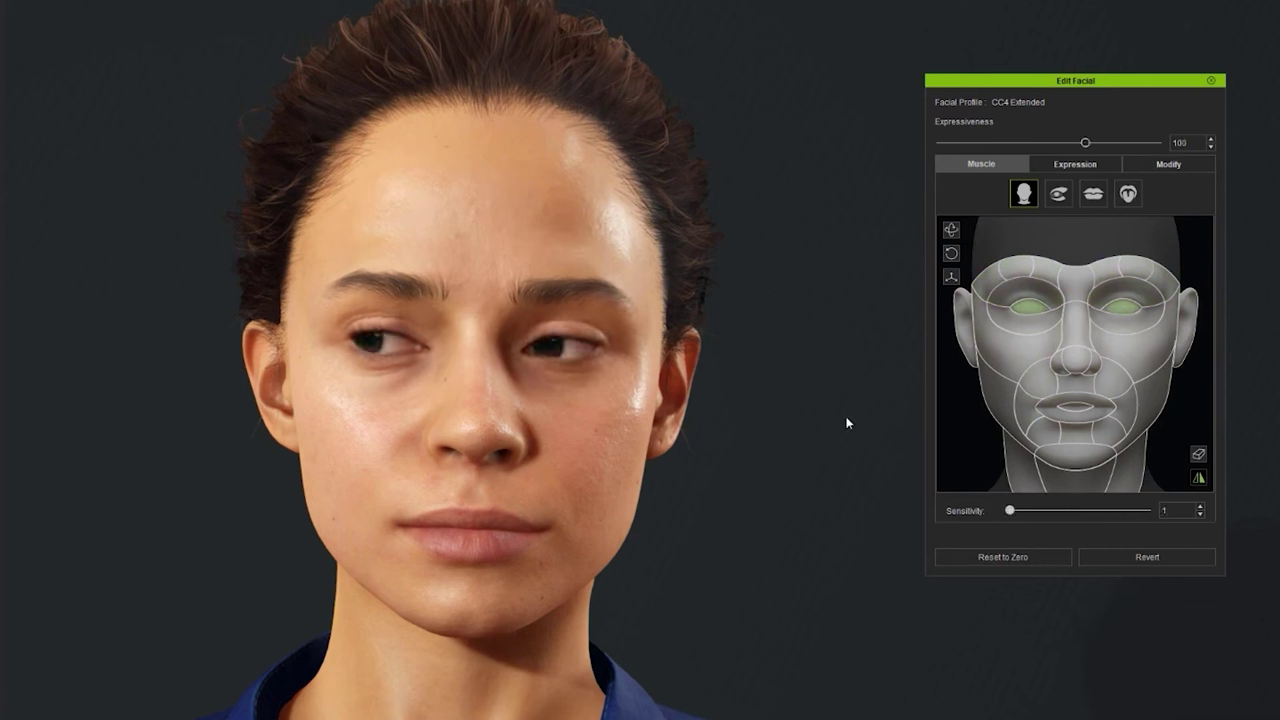
Set Sensitivity to 50, reset to zero, then narrow the eyes and open a wide smile.
left_click_drag(1009, 510, 1077, 510)
left_click(1009, 557)
left_click_drag(1199, 414, 1201, 328)
mouse_move(1209, 429)
left_mouse_down()
mouse_move(1166, 437)
mouse_move(1163, 374)
left_mouse_up()
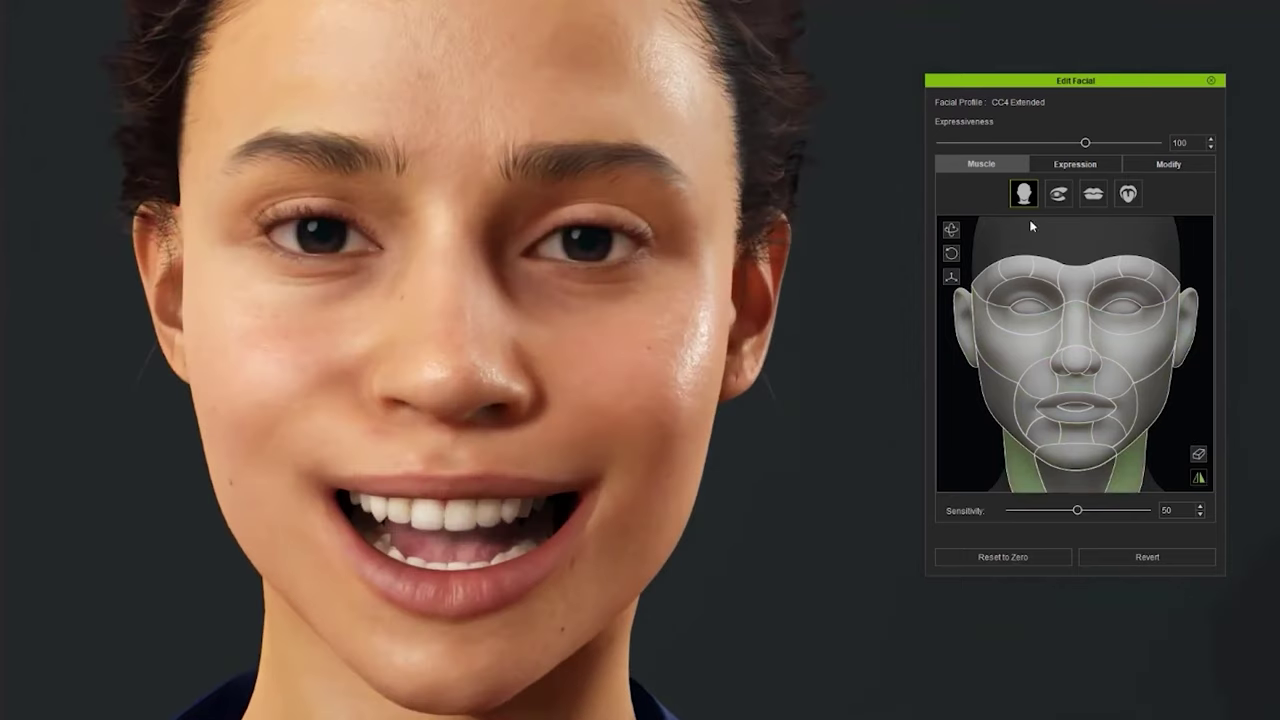
left_click(1058, 193)
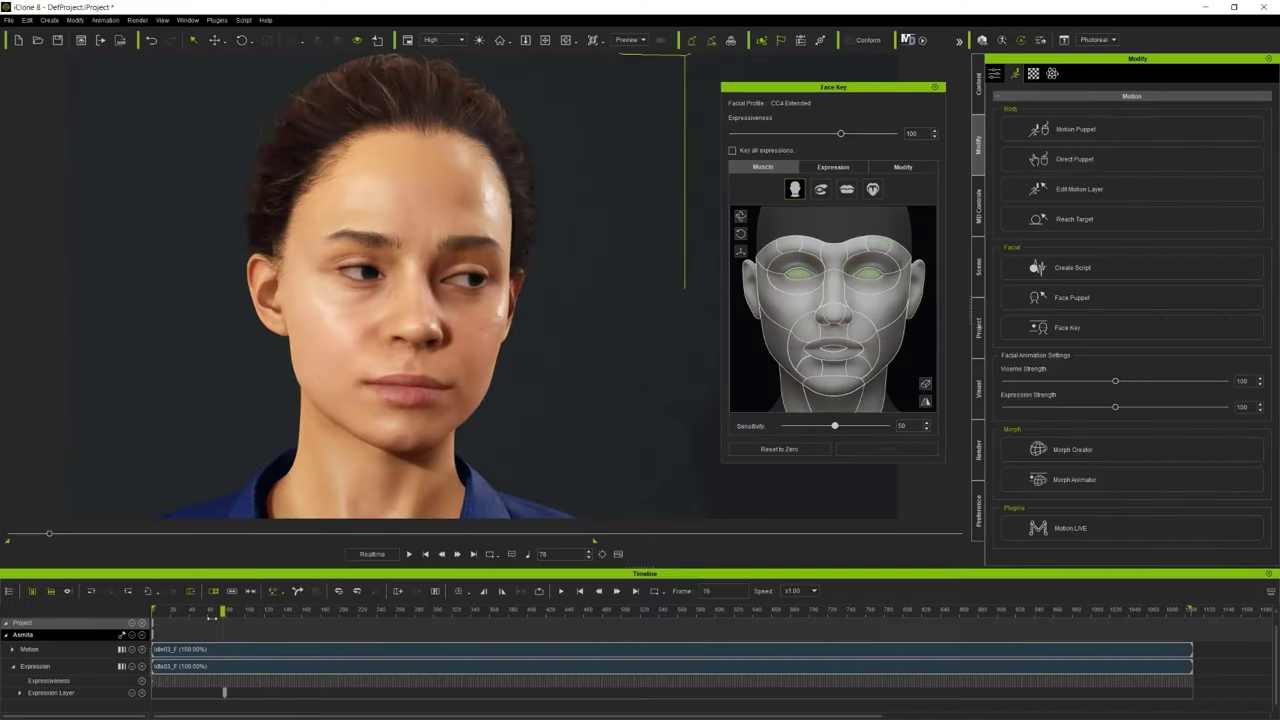
left_click_drag(212, 617, 383, 611)
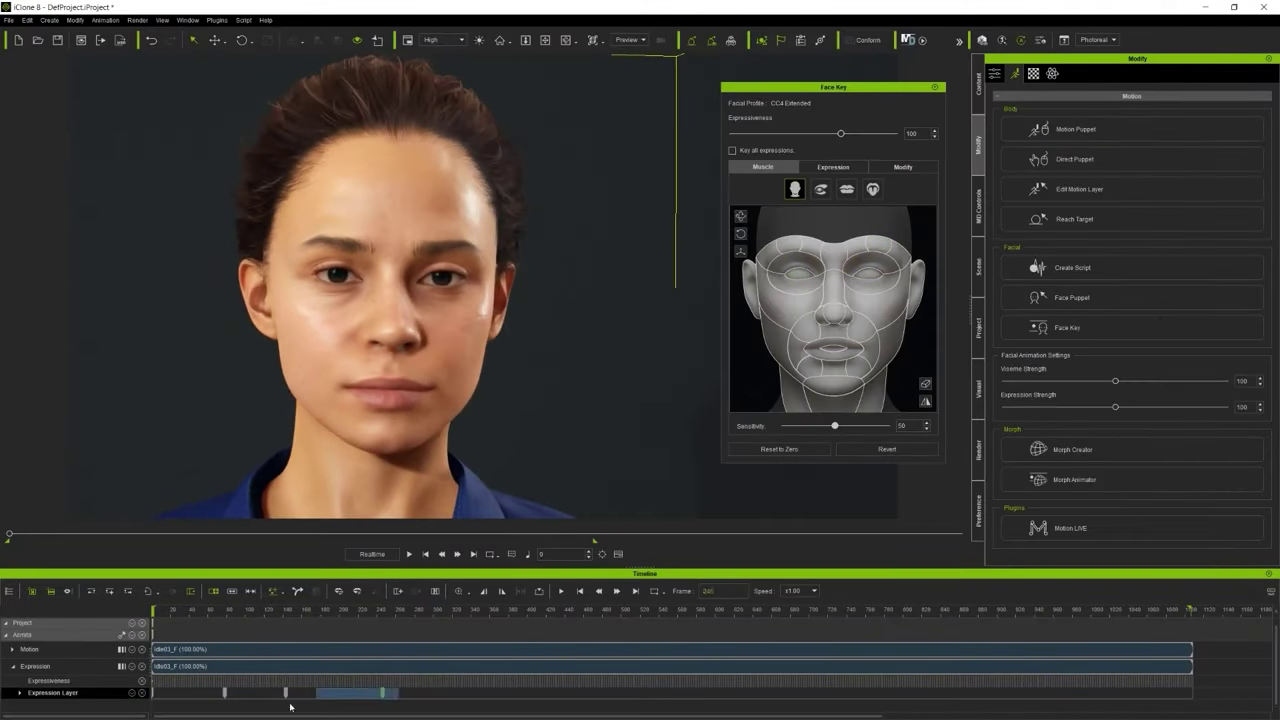
Add Happy expression keys later along the actress's expression layer in Face Key.
left_click(833, 166)
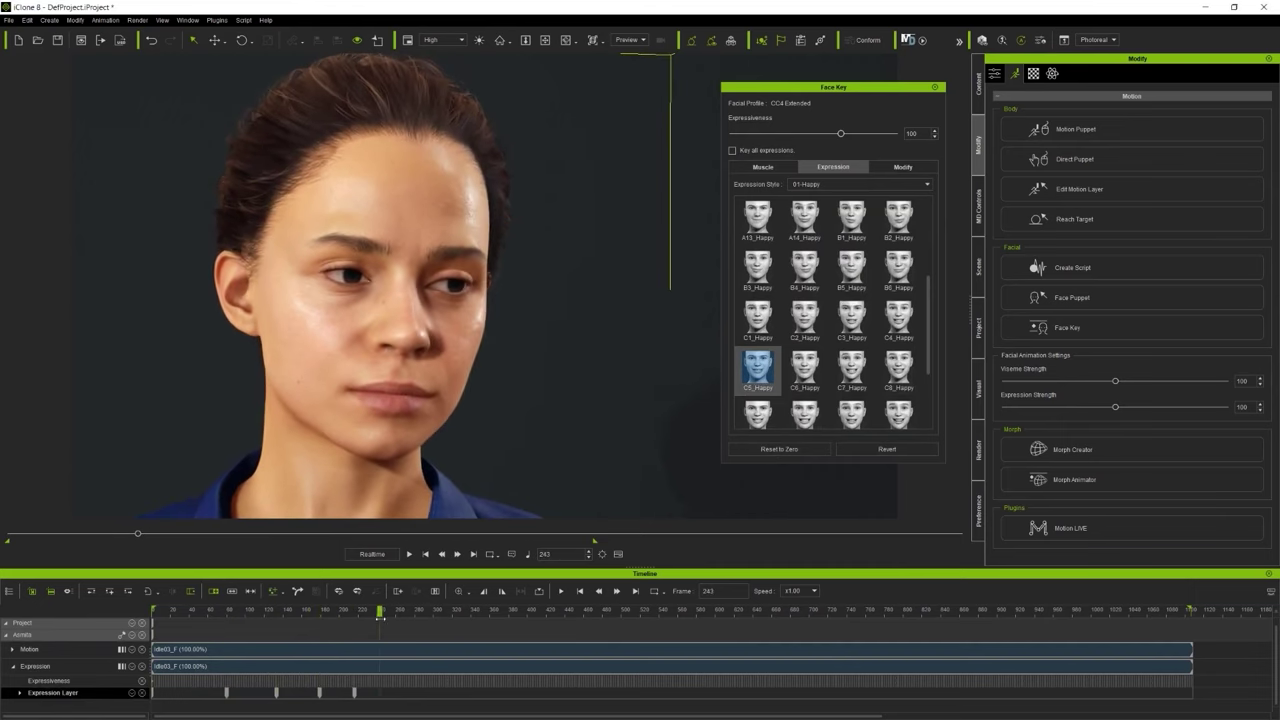
left_click(762, 166)
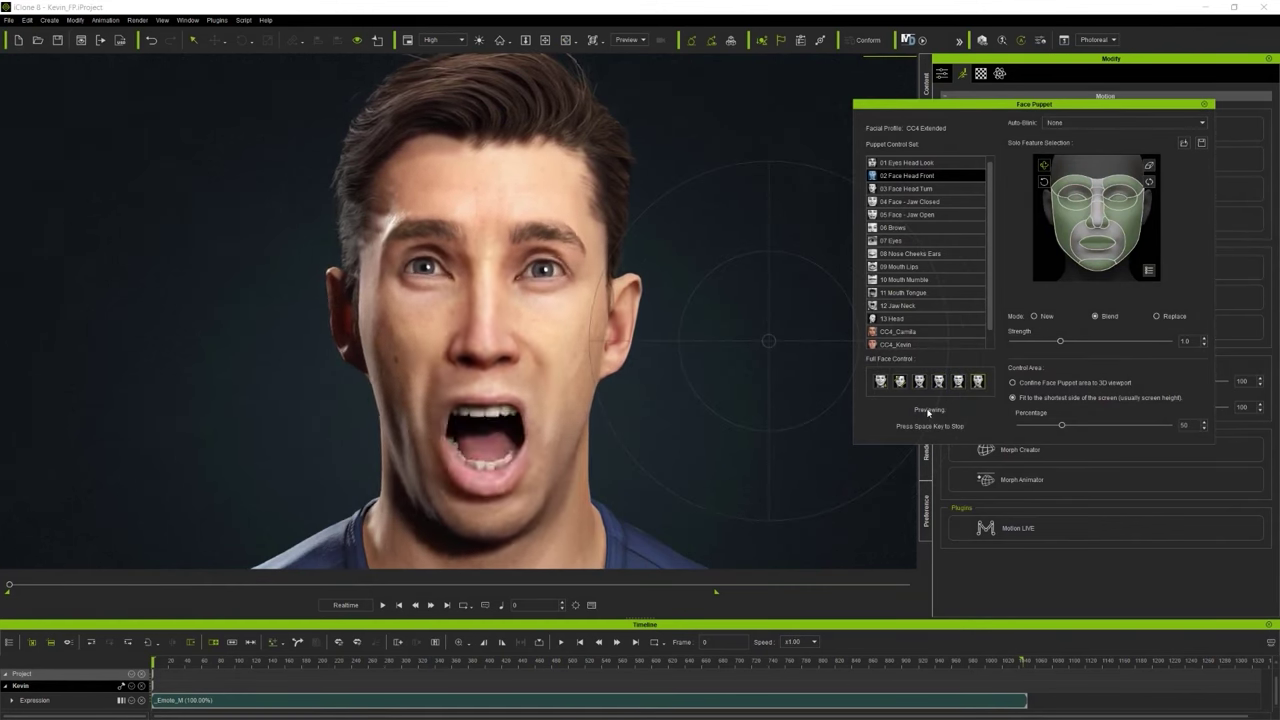
Puppet the male face with full-face and jaw-closed controls, then export the girl as USD.
key("space")
left_click(880, 381)
key("space")
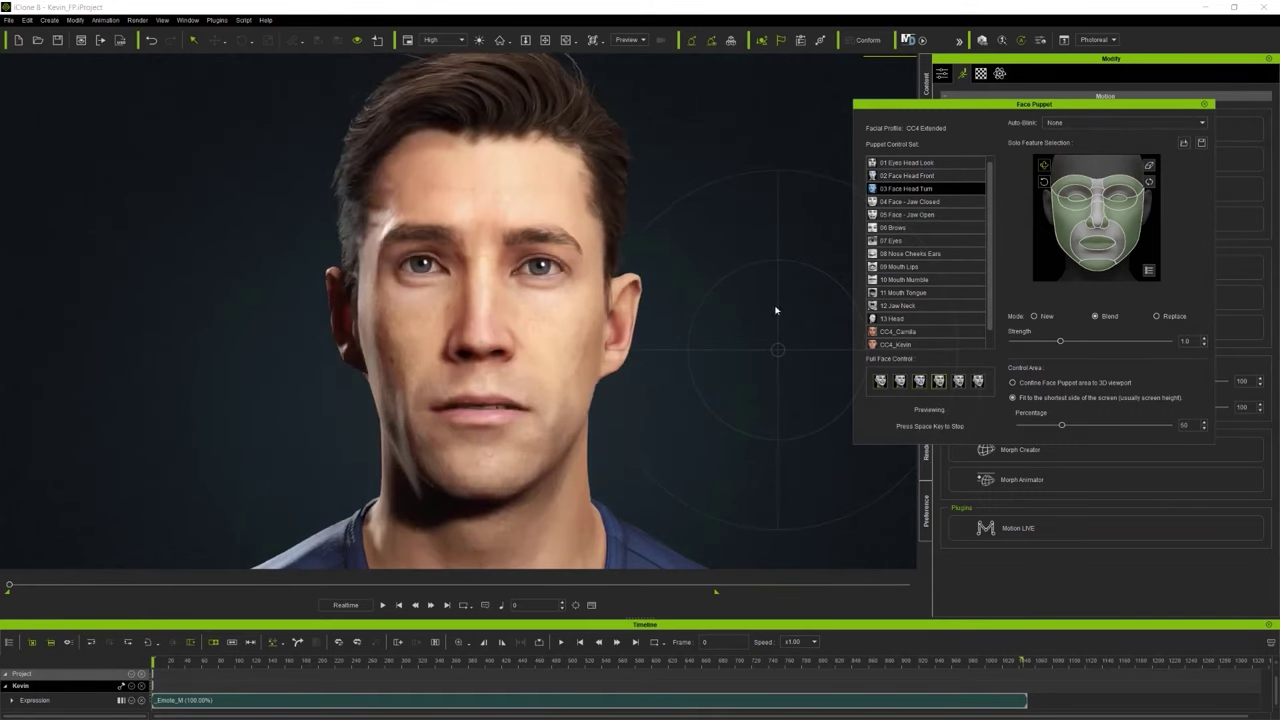
key("space")
key("space")
key("space")
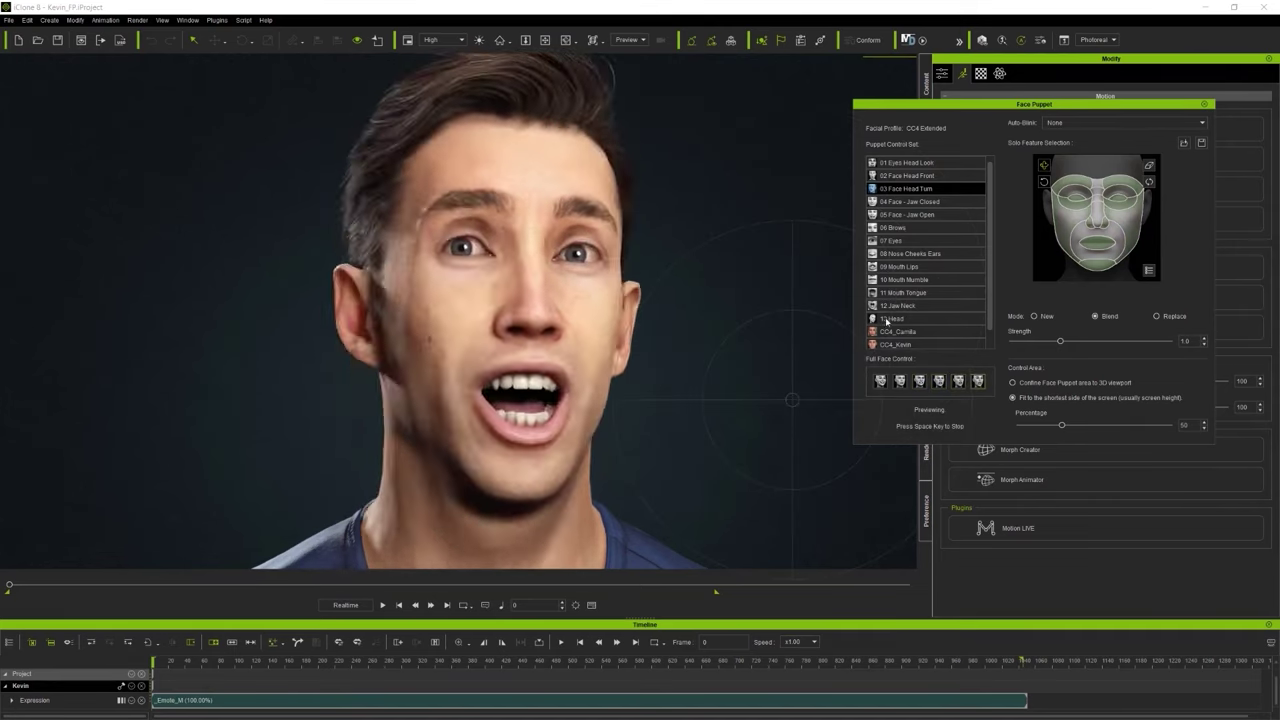
key("space")
key("Down")
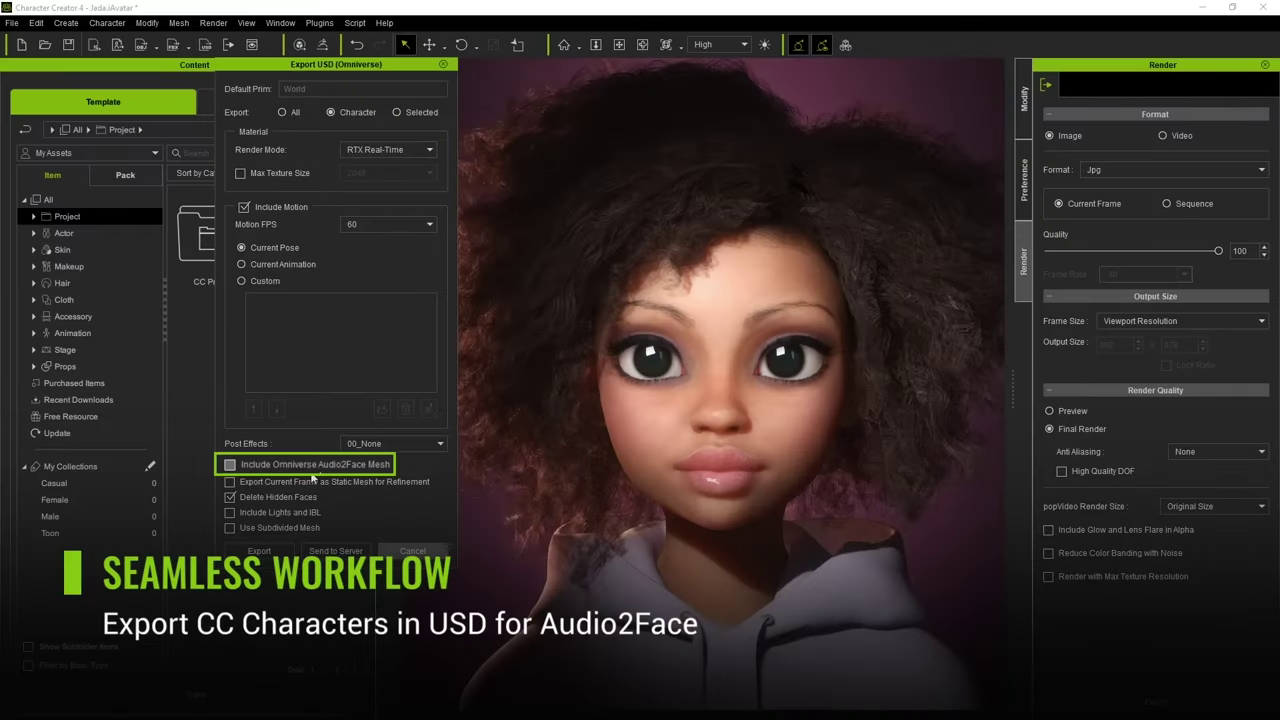
left_click(278, 553)
Save the USD file and run CC Character Auto Setup with the Claire AI model.
key("Return")
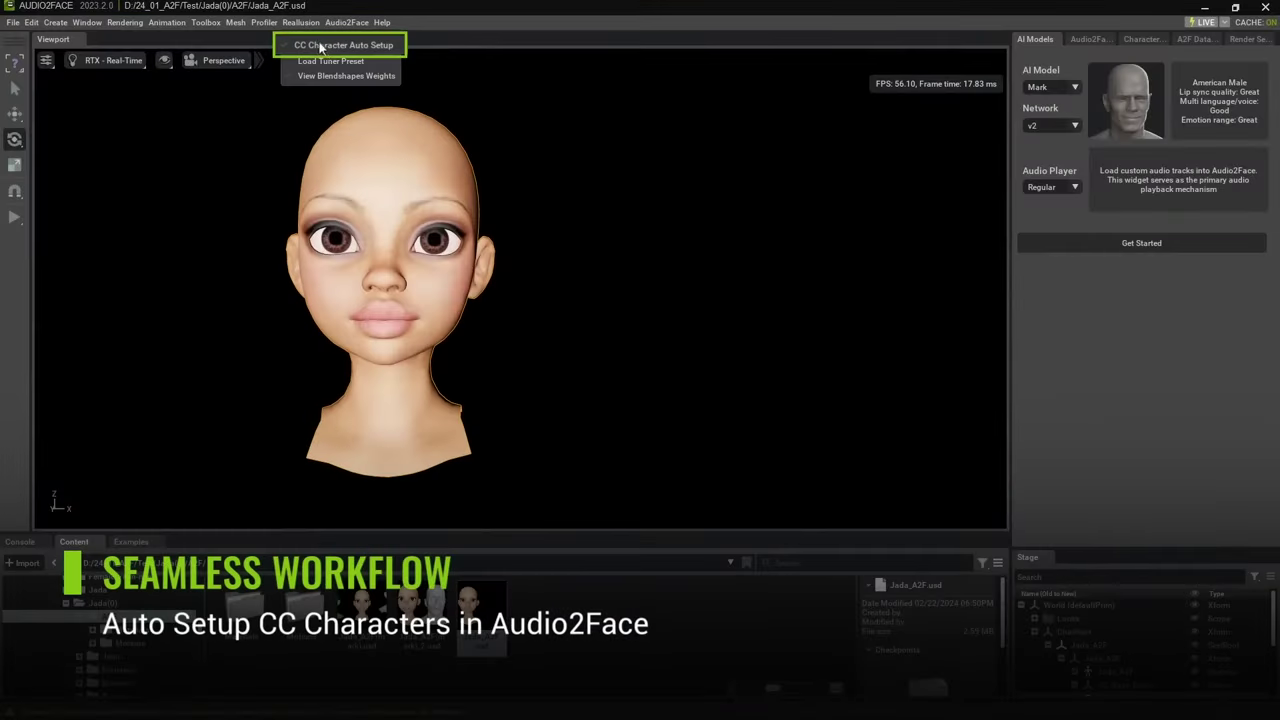
left_click(325, 46)
left_click(933, 272)
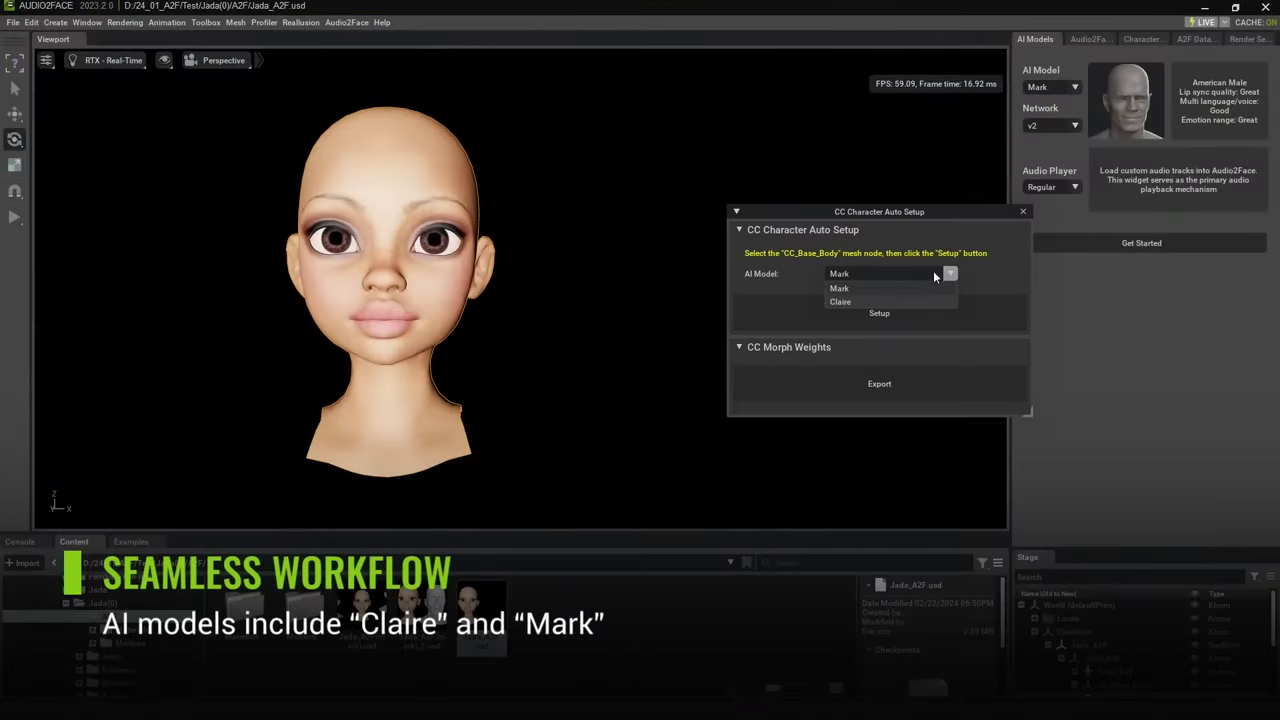
left_click(930, 297)
left_click(966, 321)
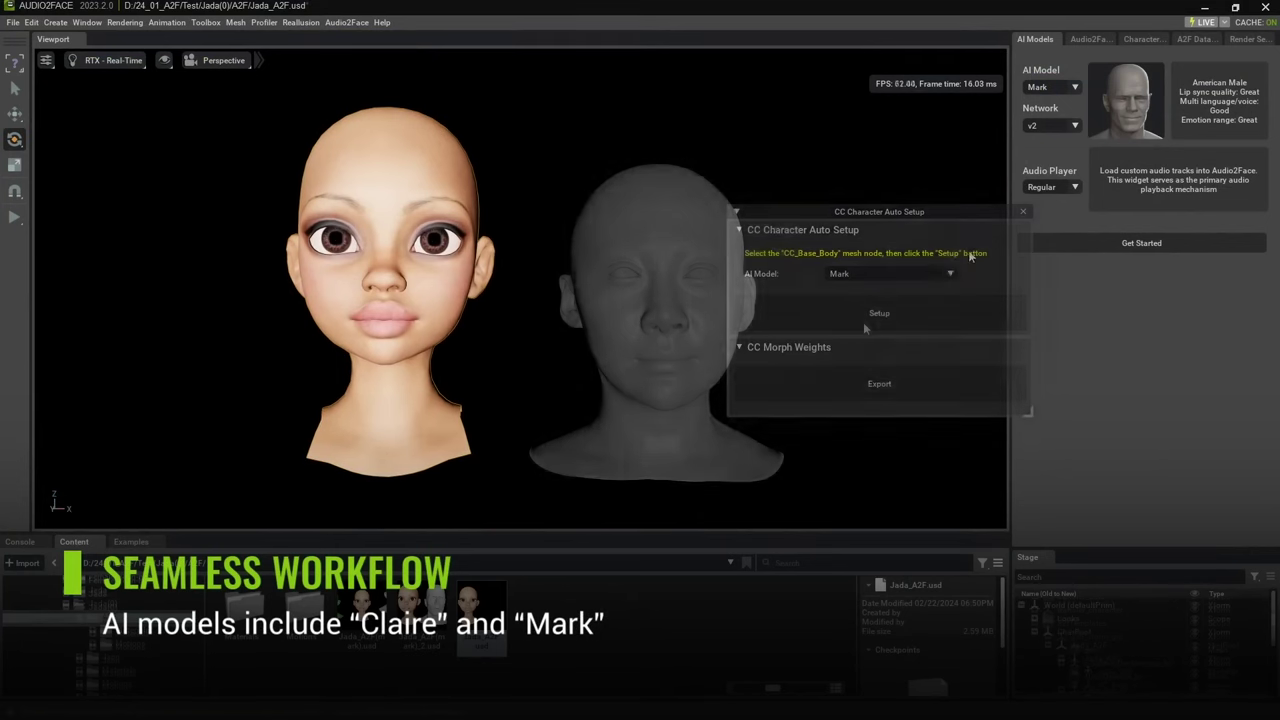
Rerun the auto setup with the Mark model and set the Track Root Path for preview.
left_click(950, 273)
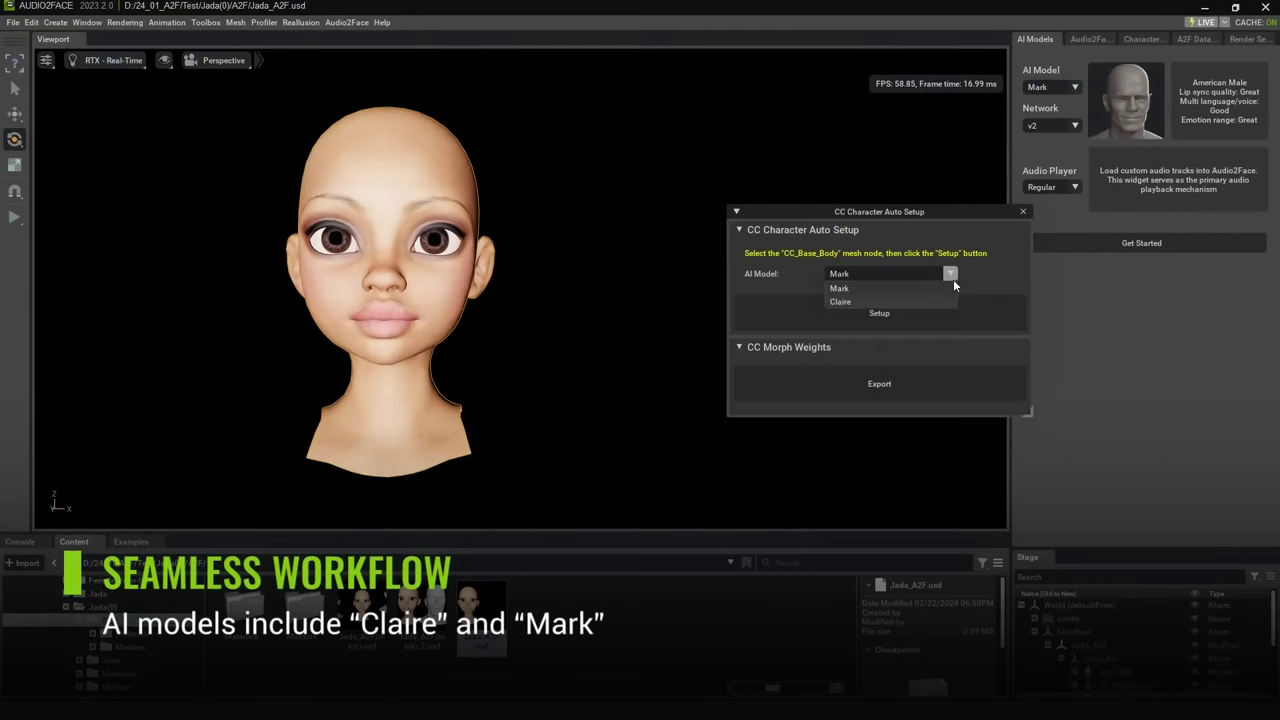
left_click(953, 286)
left_click(950, 313)
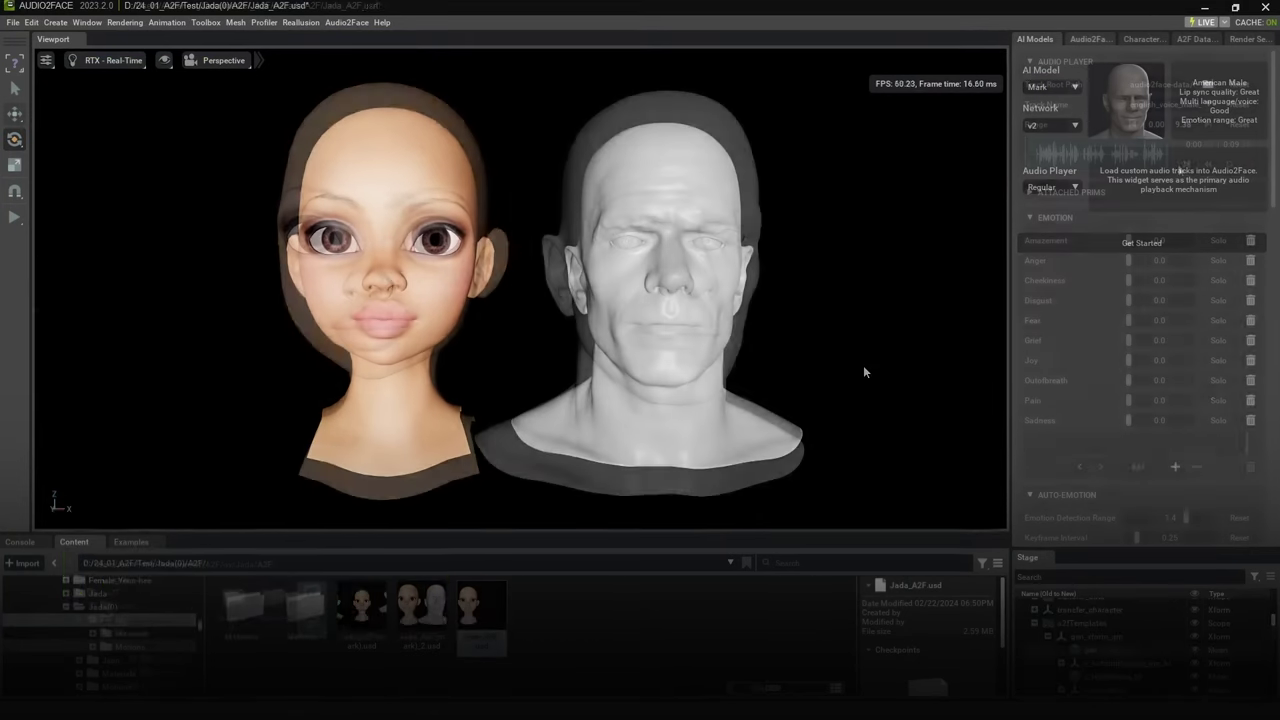
left_click(873, 507)
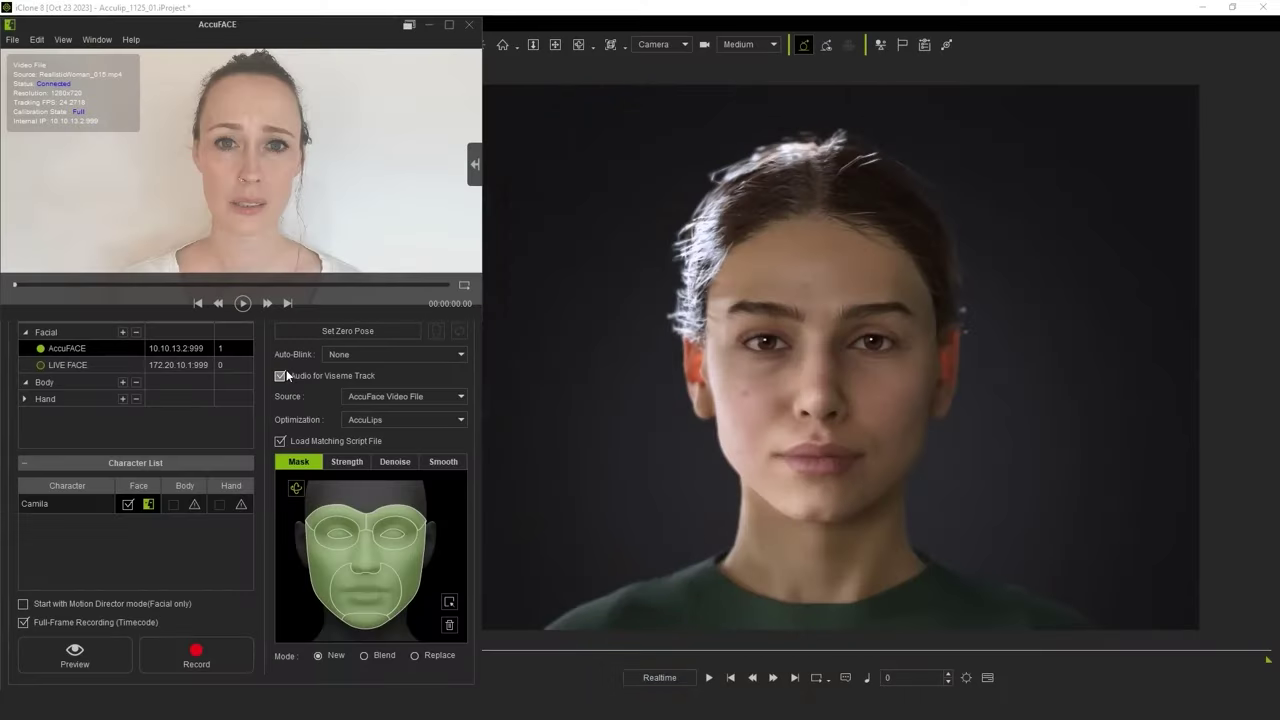
Record Camila's facial animation from the AccuFace Video File source.
left_click(221, 656)
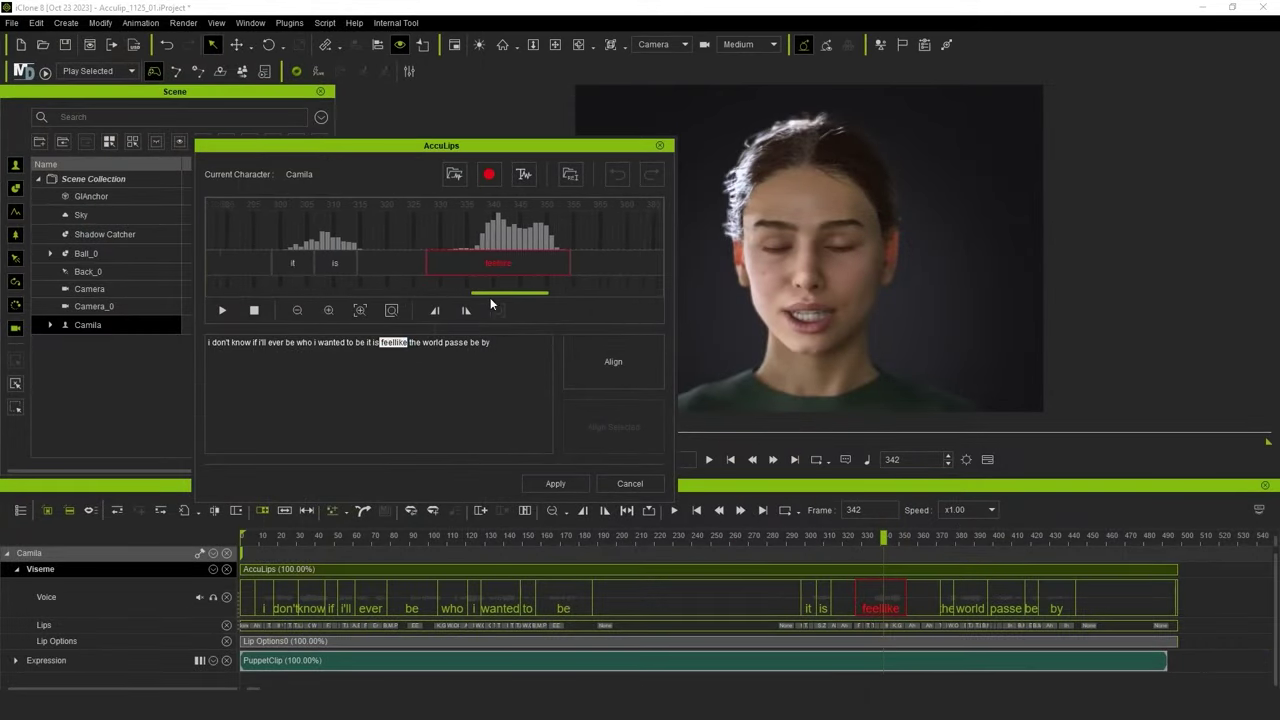
Align and apply the AccuLips visemes, then open the lip key at frame 21 for editing.
left_click_drag(490, 295, 498, 295)
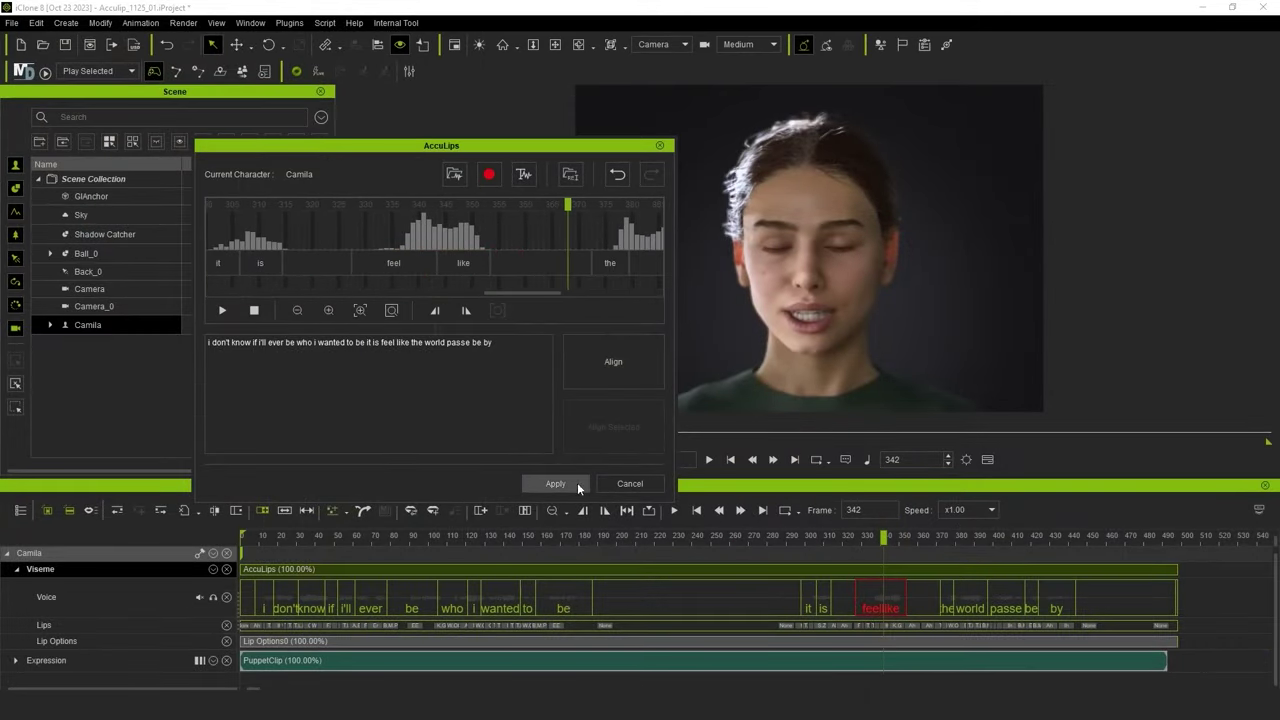
left_click(555, 483)
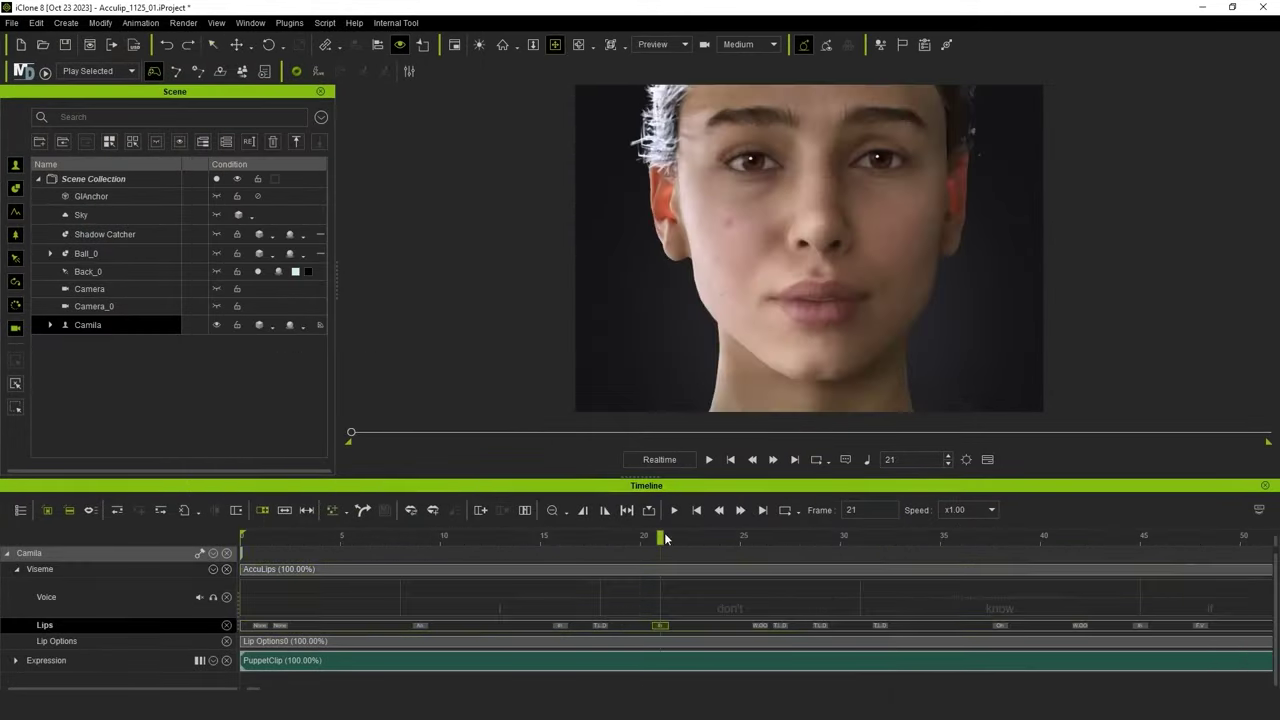
left_click_drag(630, 542, 690, 542)
double_click(663, 626)
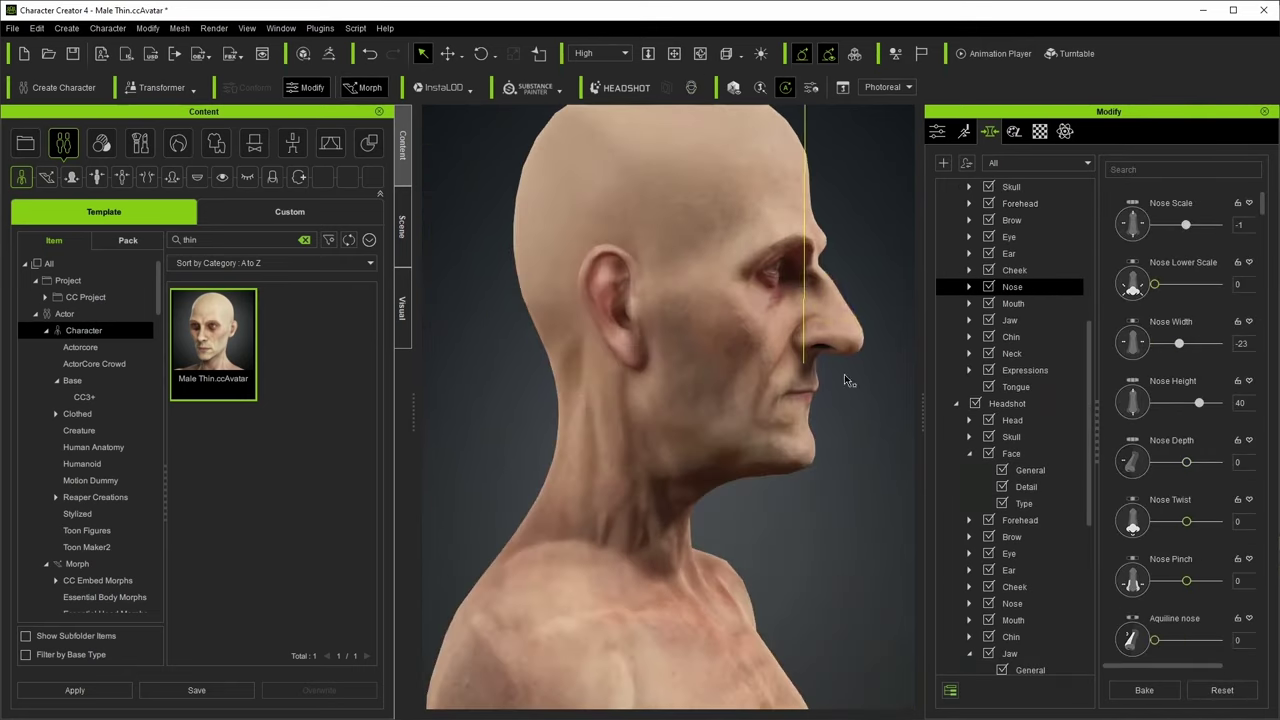
Bring up the Skin tab and scroll through the aging head's skin layers.
left_click(940, 184)
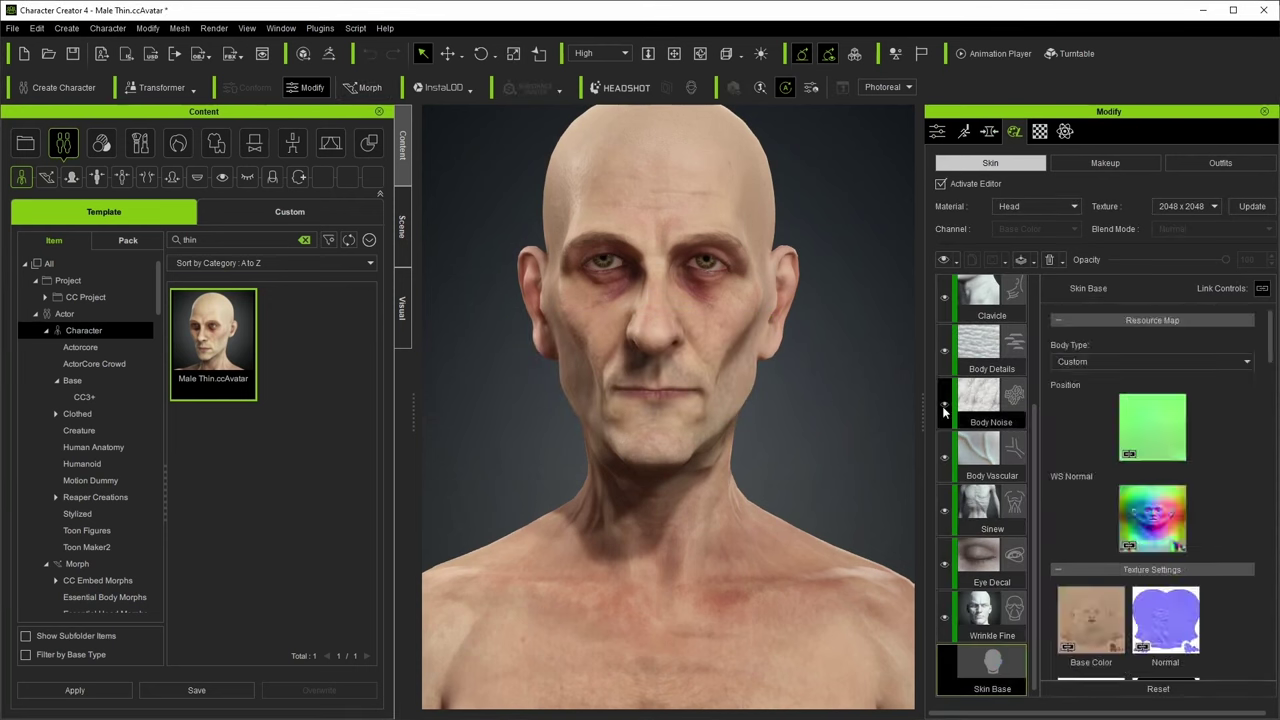
scroll(1157, 460, "down", 3)
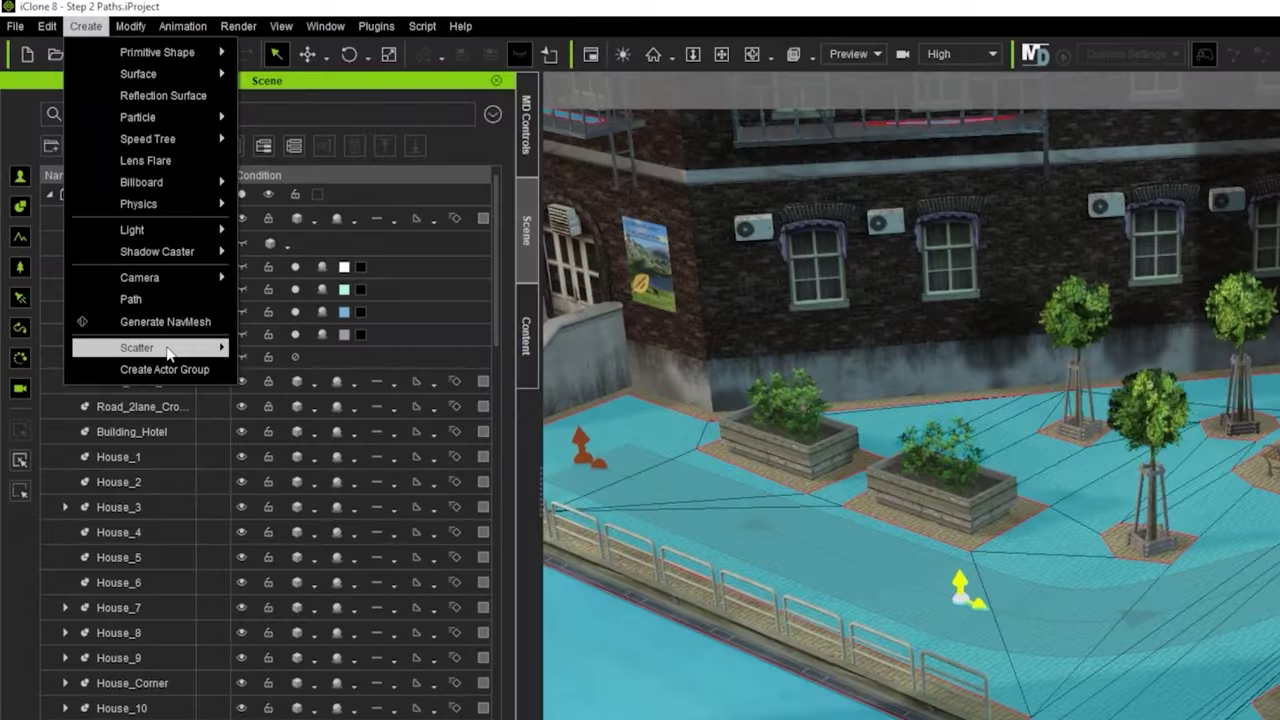
Start Generate Crowd and add all six Actor Group pack actors to the Actor Pool.
left_click(290, 348)
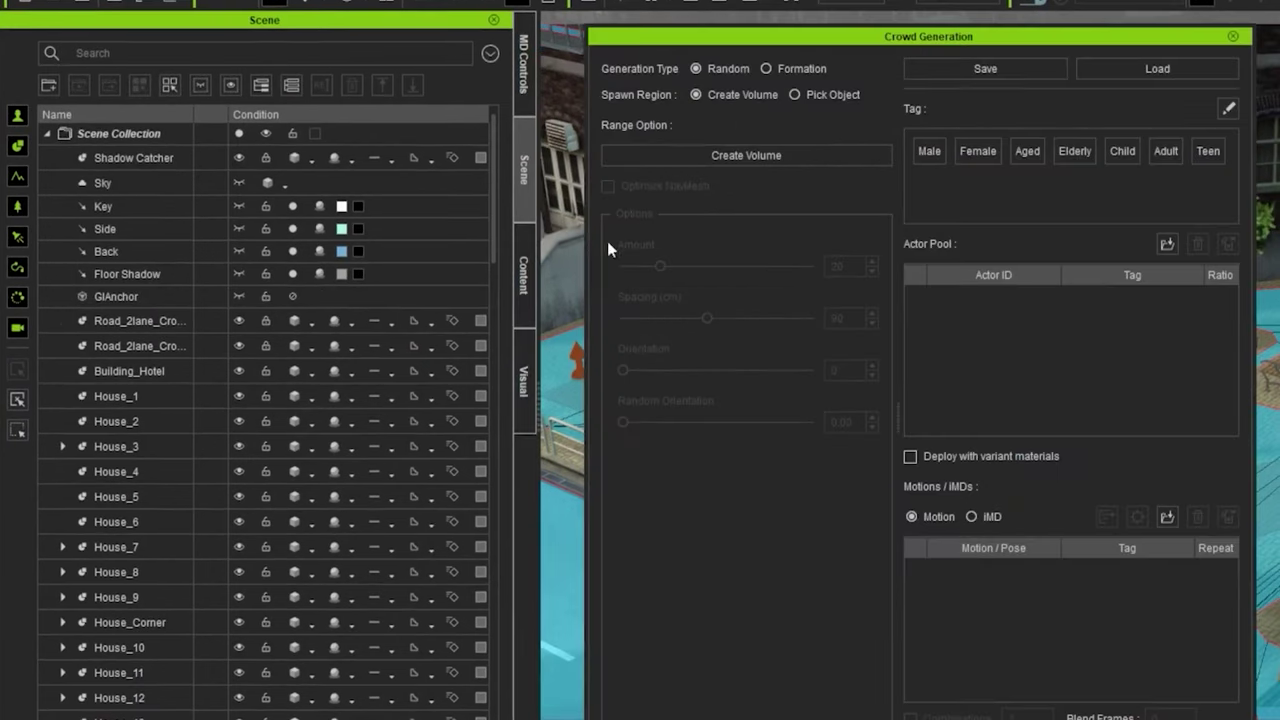
left_click(527, 288)
left_click(158, 232)
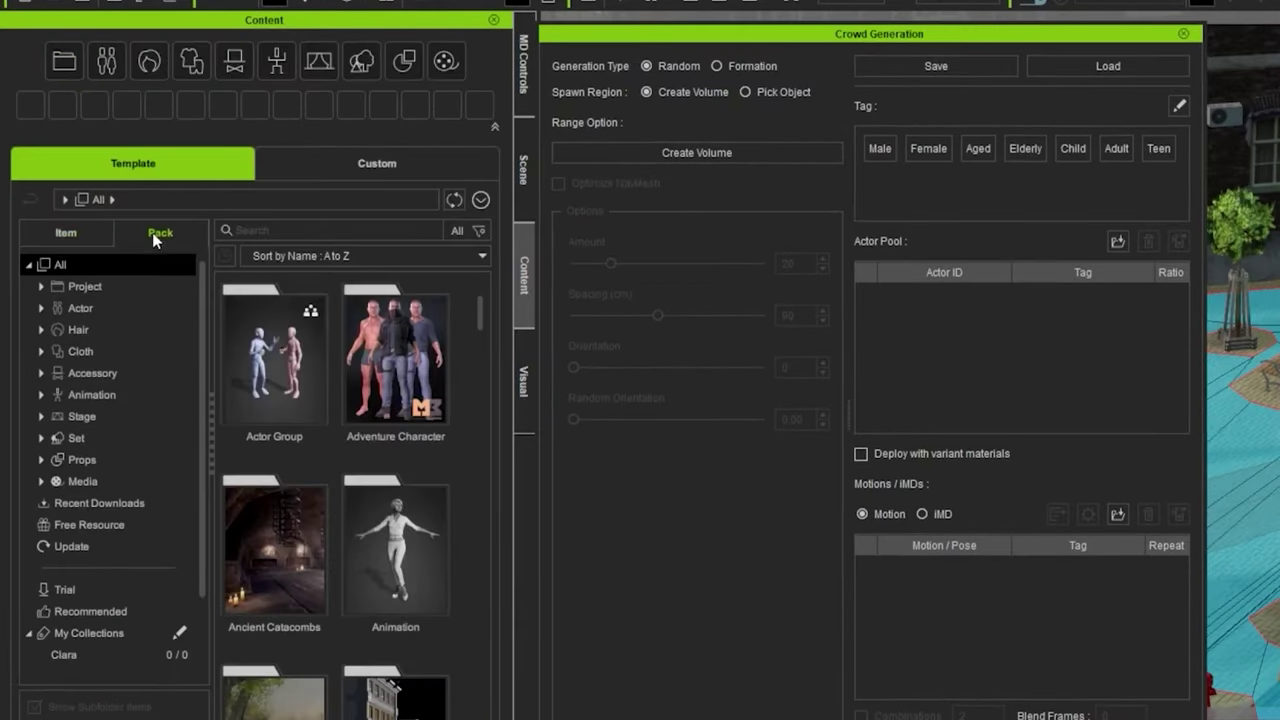
left_click(80, 308)
double_click(287, 382)
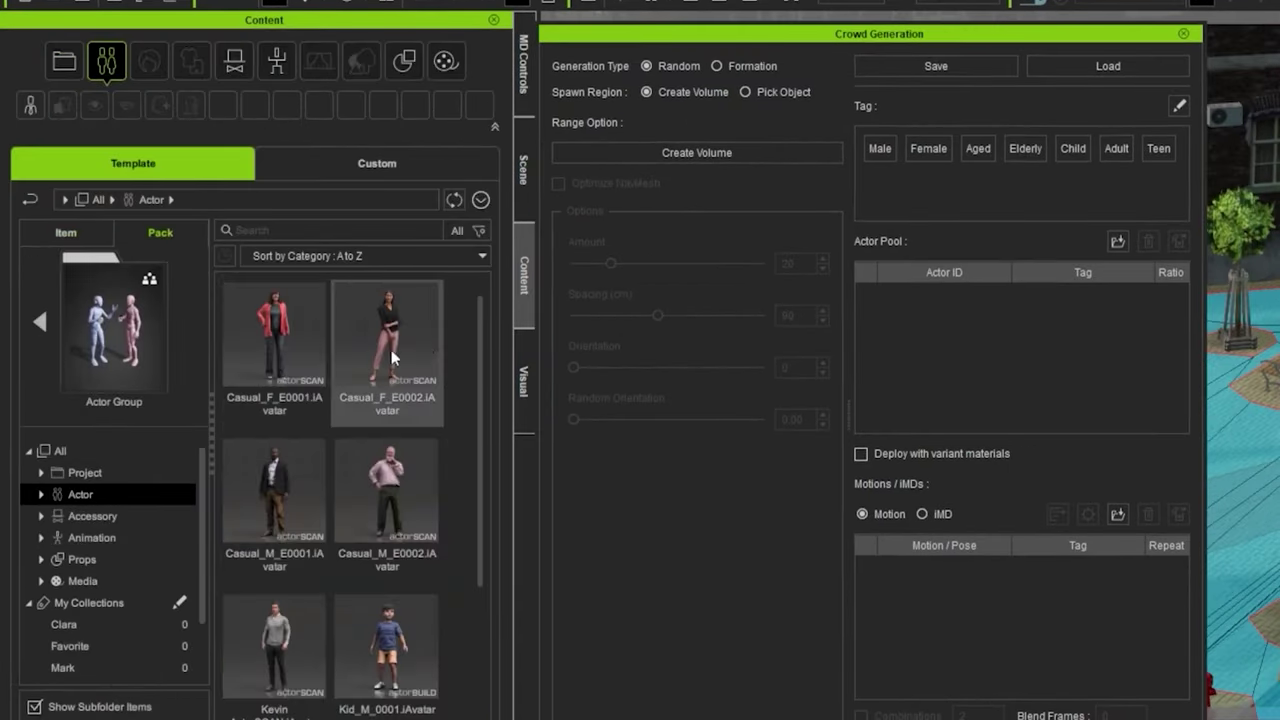
left_click_drag(466, 330, 268, 636)
left_click_drag(415, 343, 949, 318)
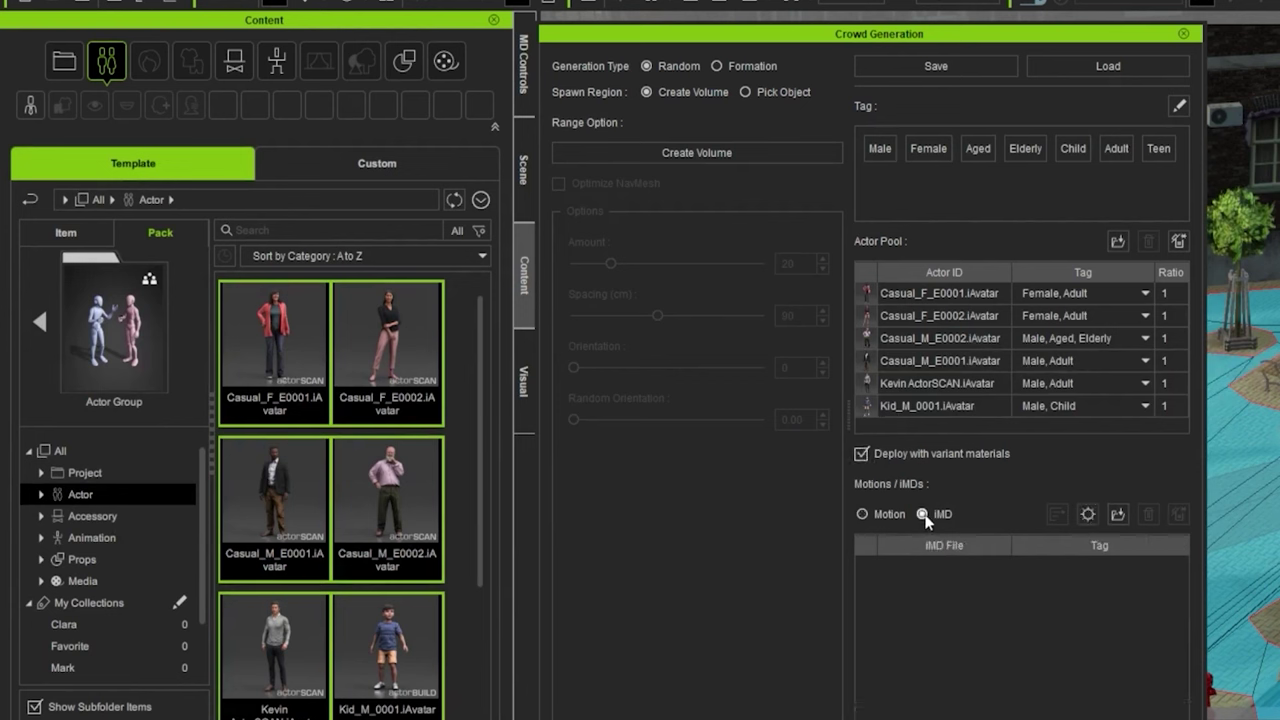
Add four CrowdSim walk motions from Motion Director to the iMD list and spawn via Pick Object.
left_click(31, 318)
left_click(118, 396)
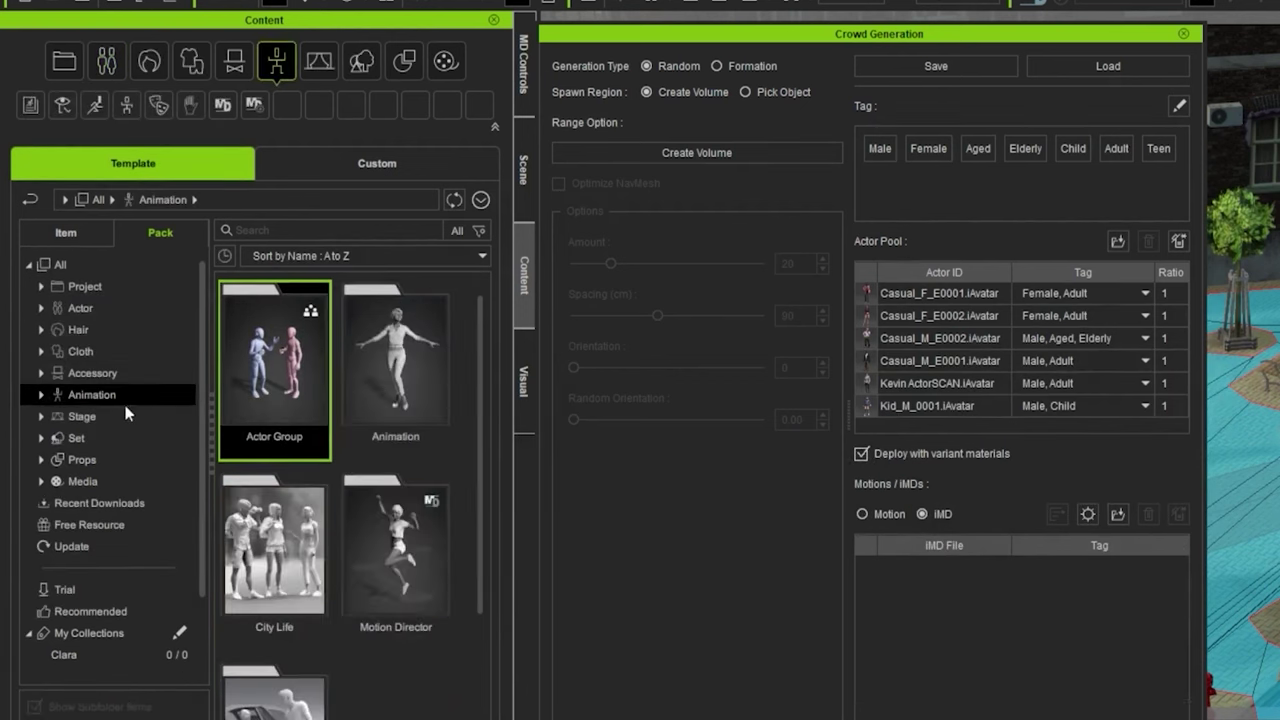
double_click(411, 572)
scroll(400, 500, "down", 2)
left_click(385, 350)
left_click(271, 640, "shift")
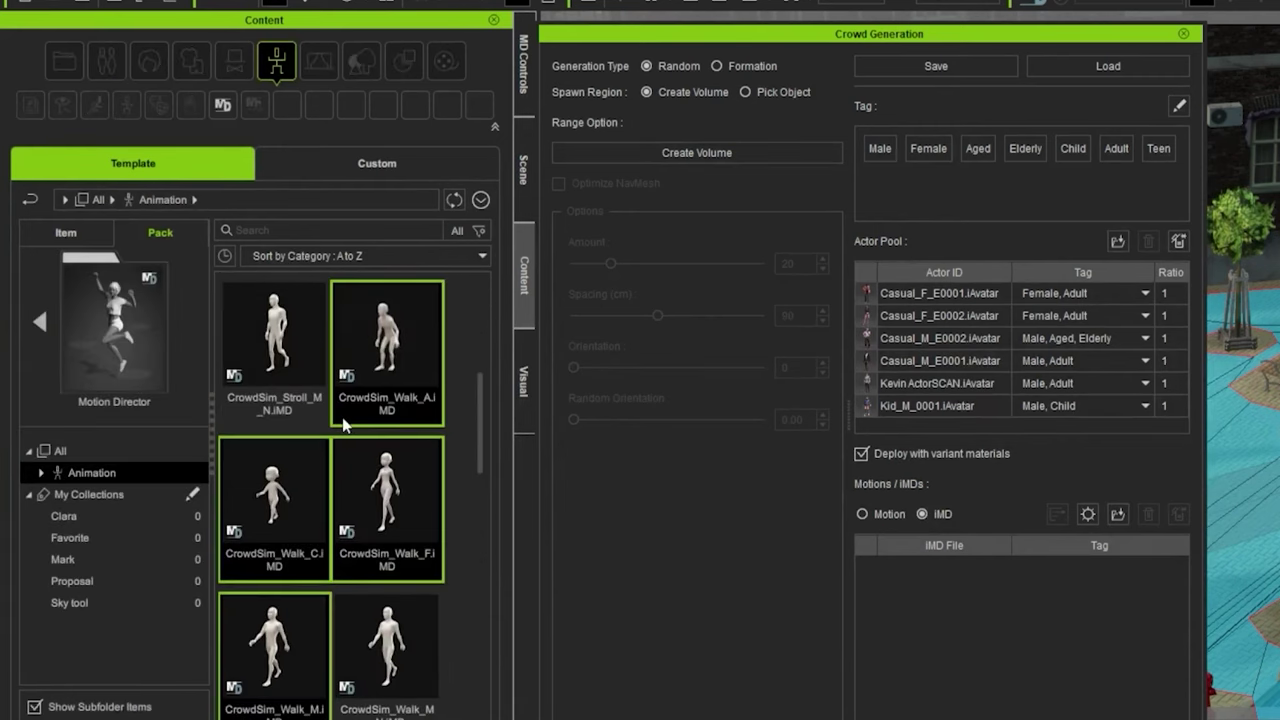
left_click_drag(913, 592, 913, 592)
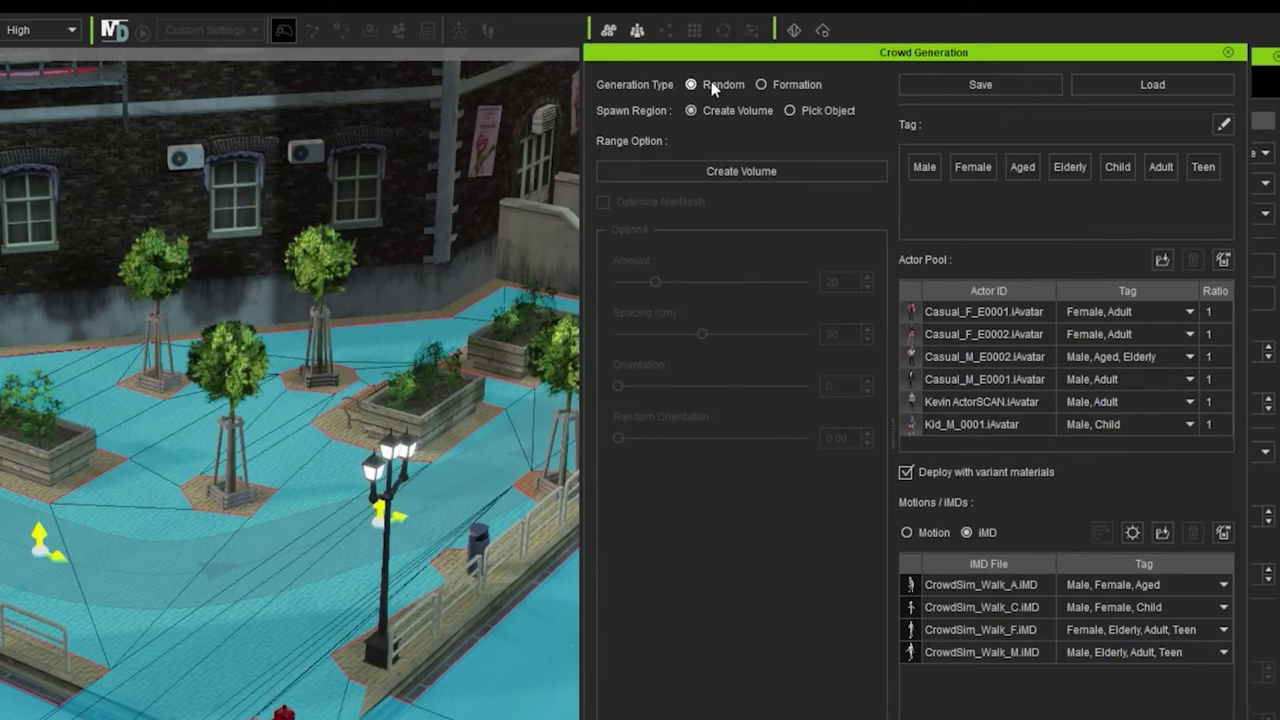
left_click(803, 110)
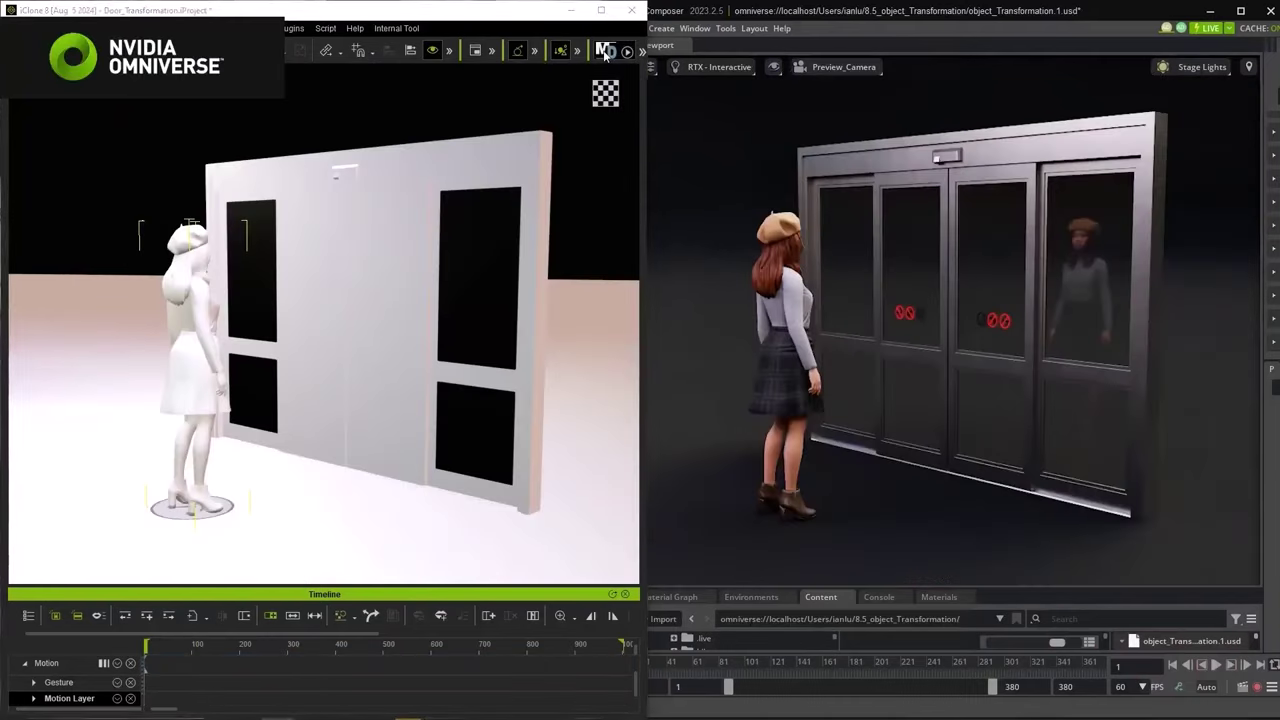
Choose Pass Automatic Door > Get In so the woman walks through the door.
left_click(343, 371)
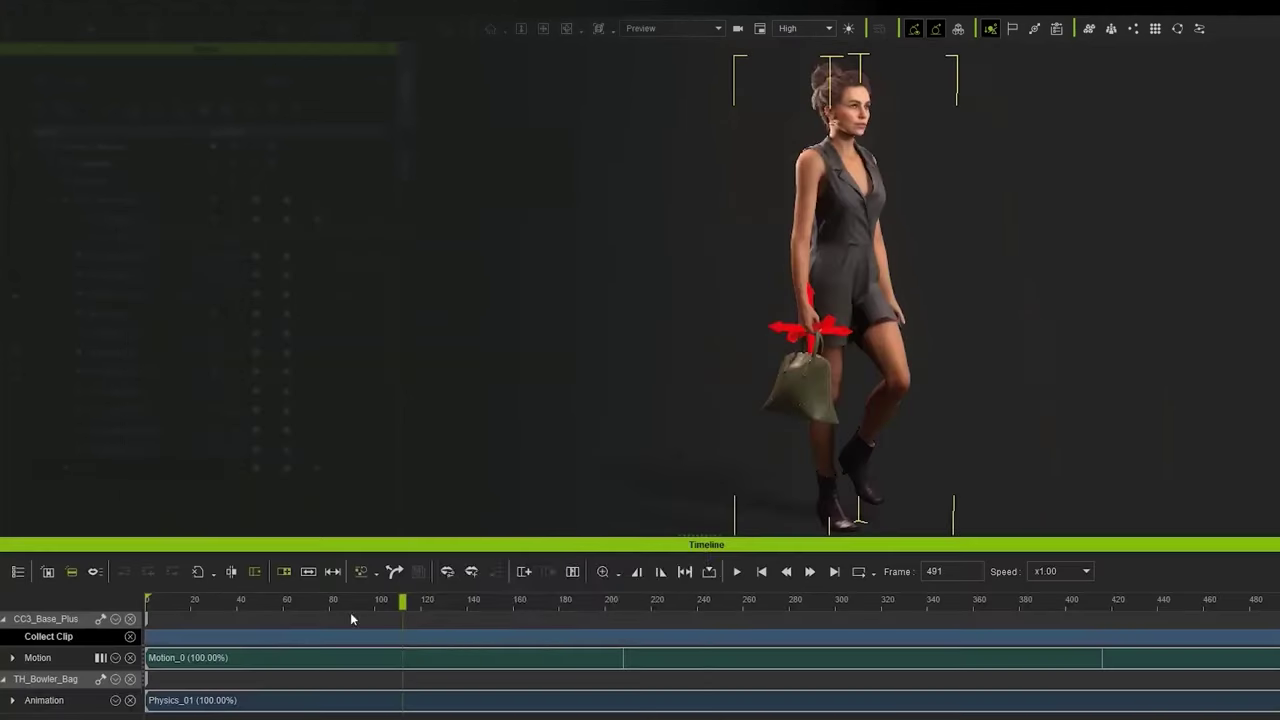
Save the Collect Clip walking motion to the library with Add MotionPlus to Library.
right_click(440, 636)
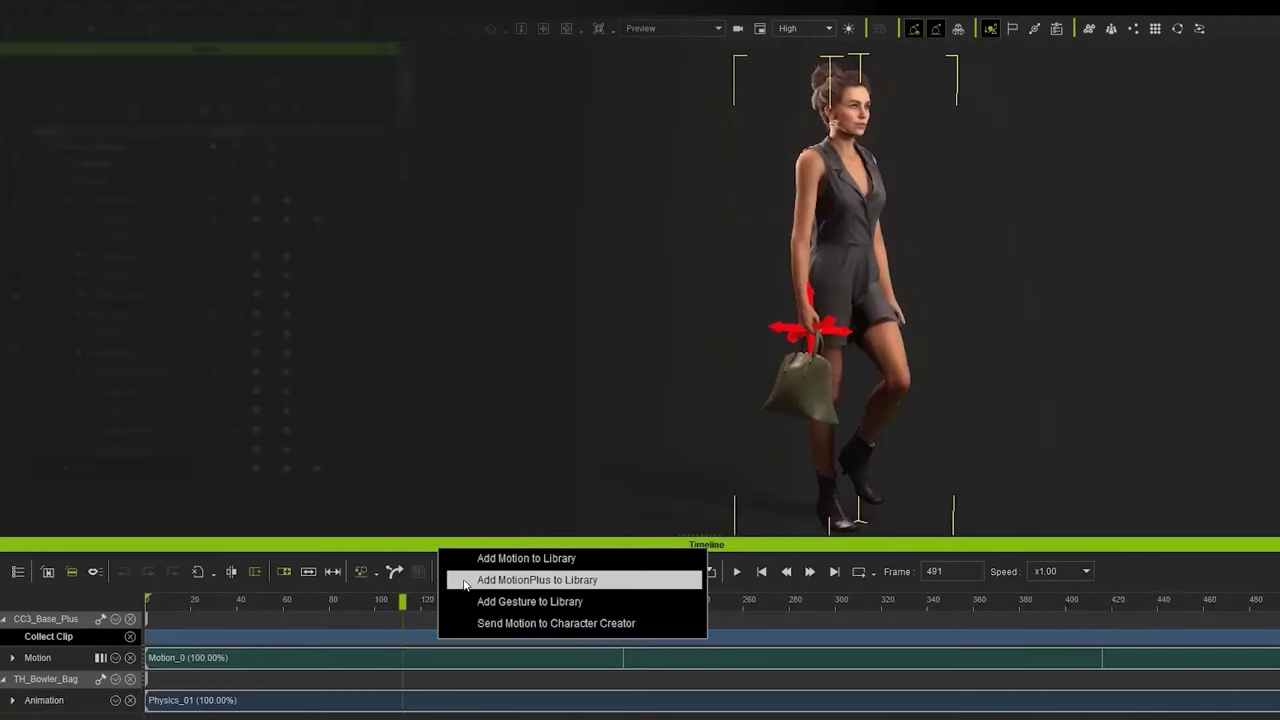
left_click(571, 577)
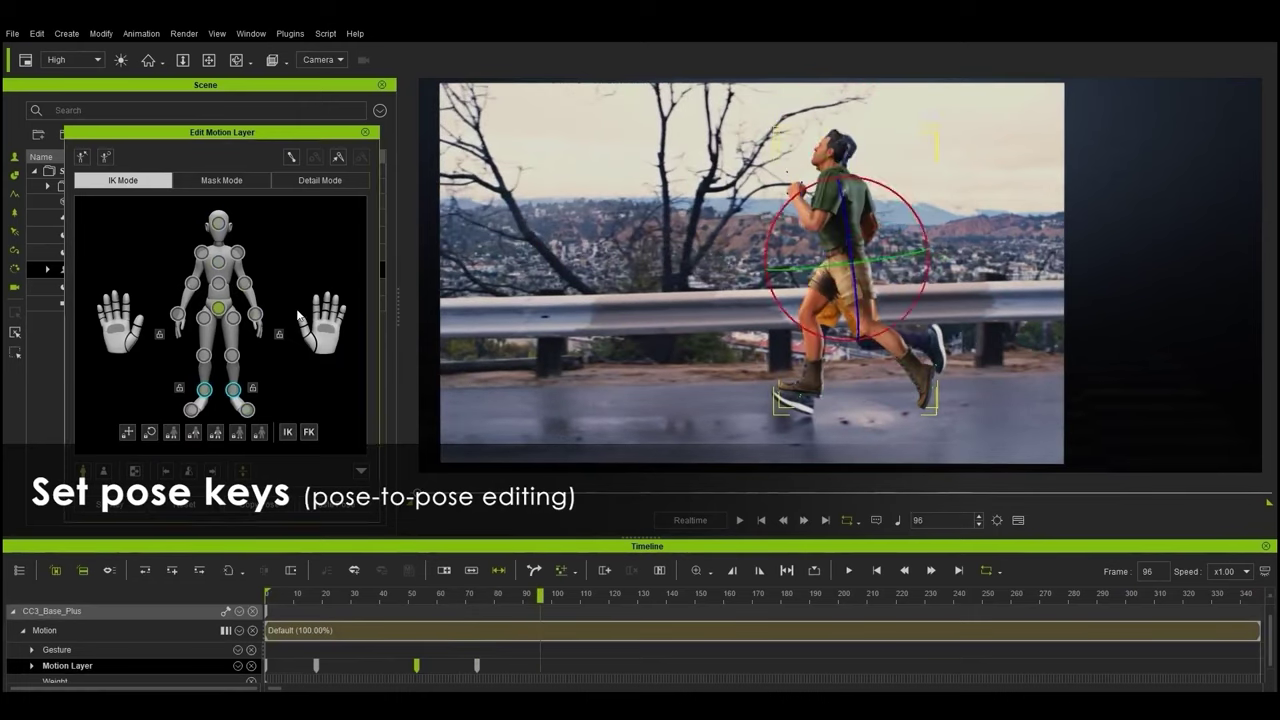
Set a pose key at frame 96, apply a transition curve preset, and offset the L Arm keys.
left_click(884, 238)
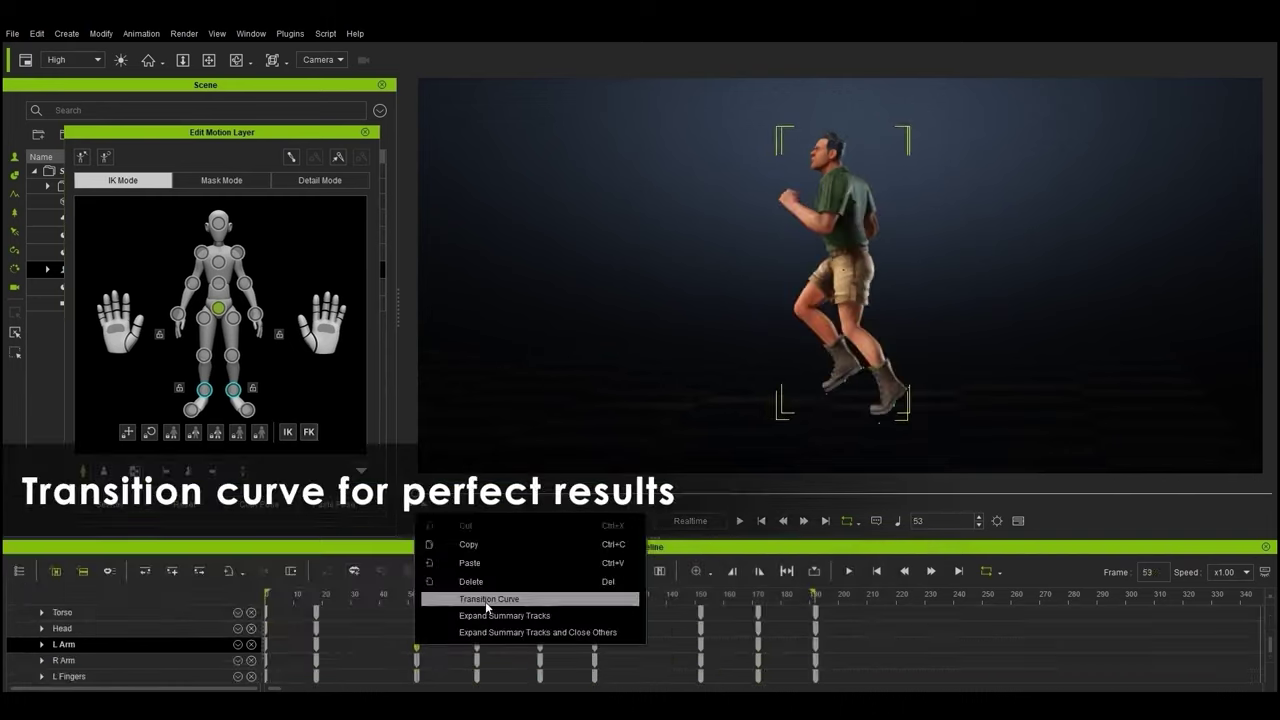
left_click(460, 597)
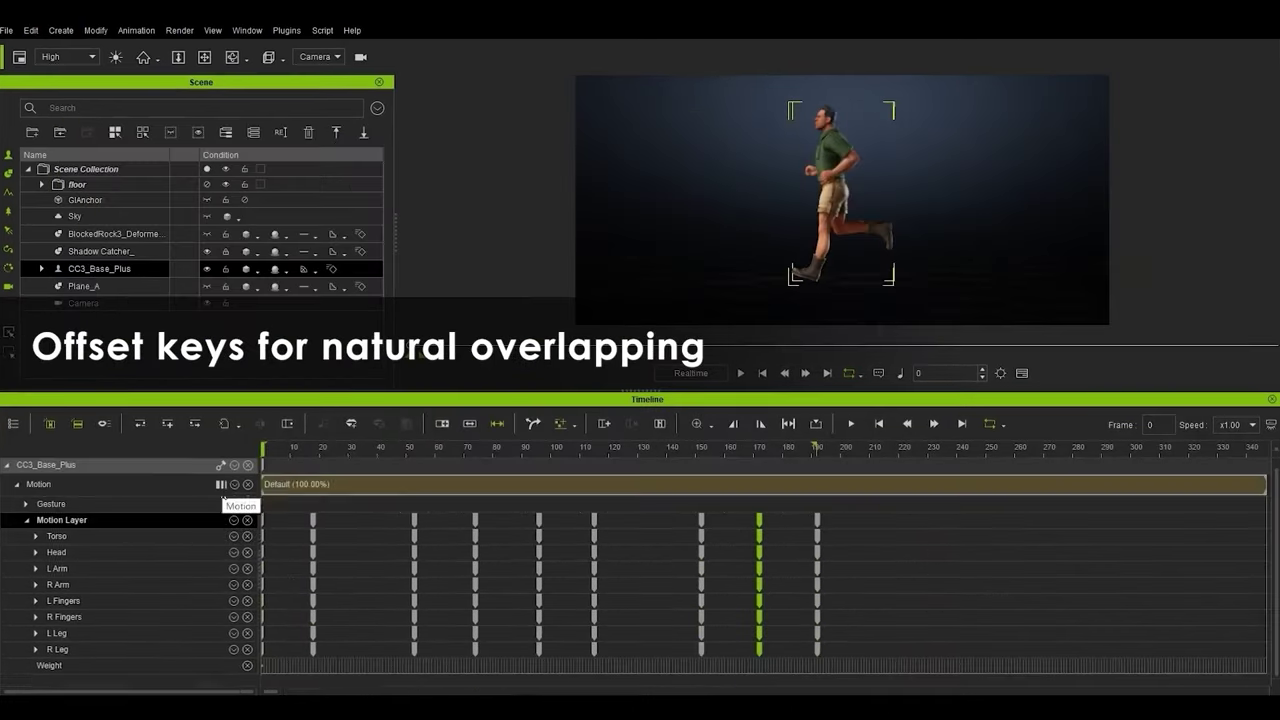
right_click(252, 488)
left_click(273, 510)
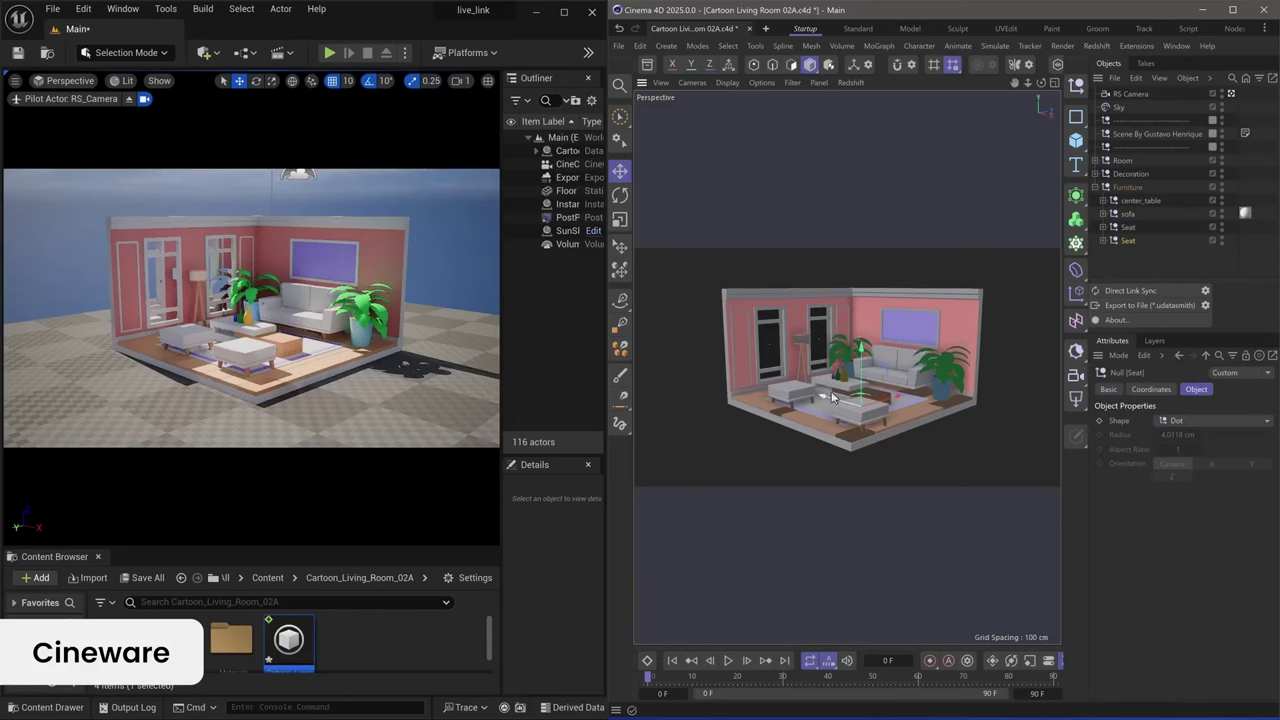
Orbit the Cinema 4D living room so the Unreal view follows.
scroll(885, 384, "up", 3)
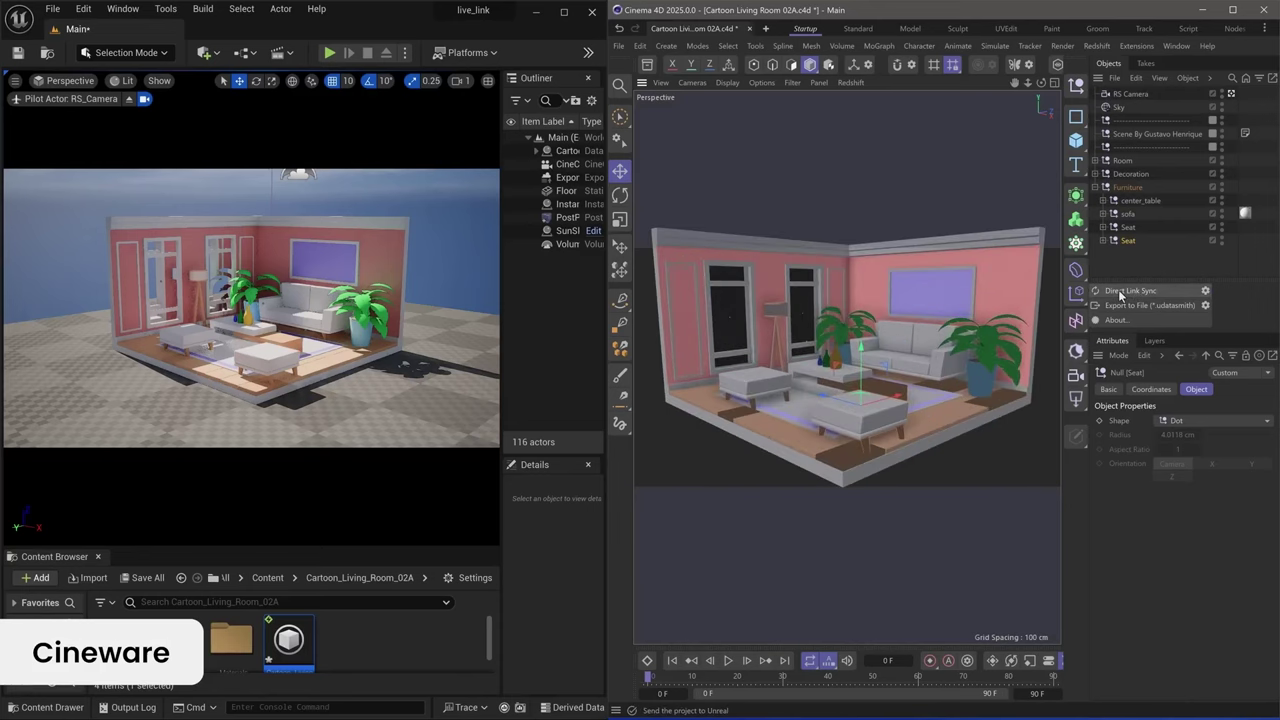
left_click_drag(790, 400, 825, 422, "alt")
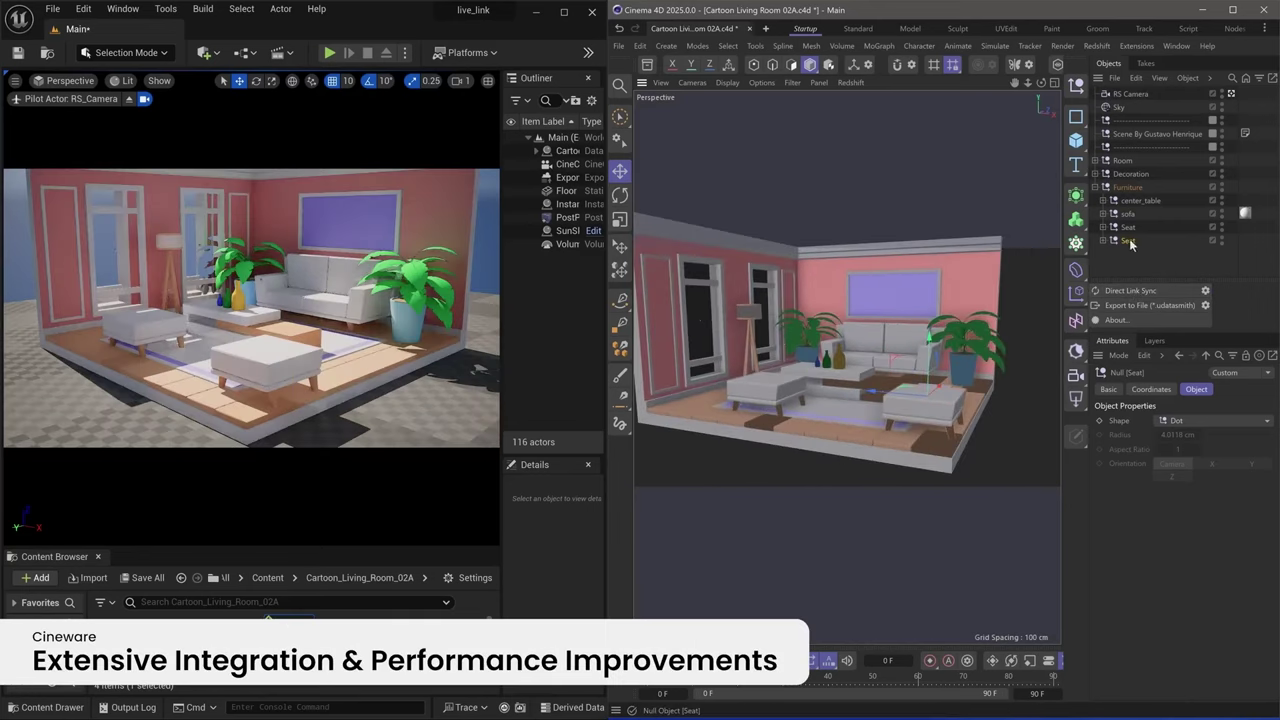